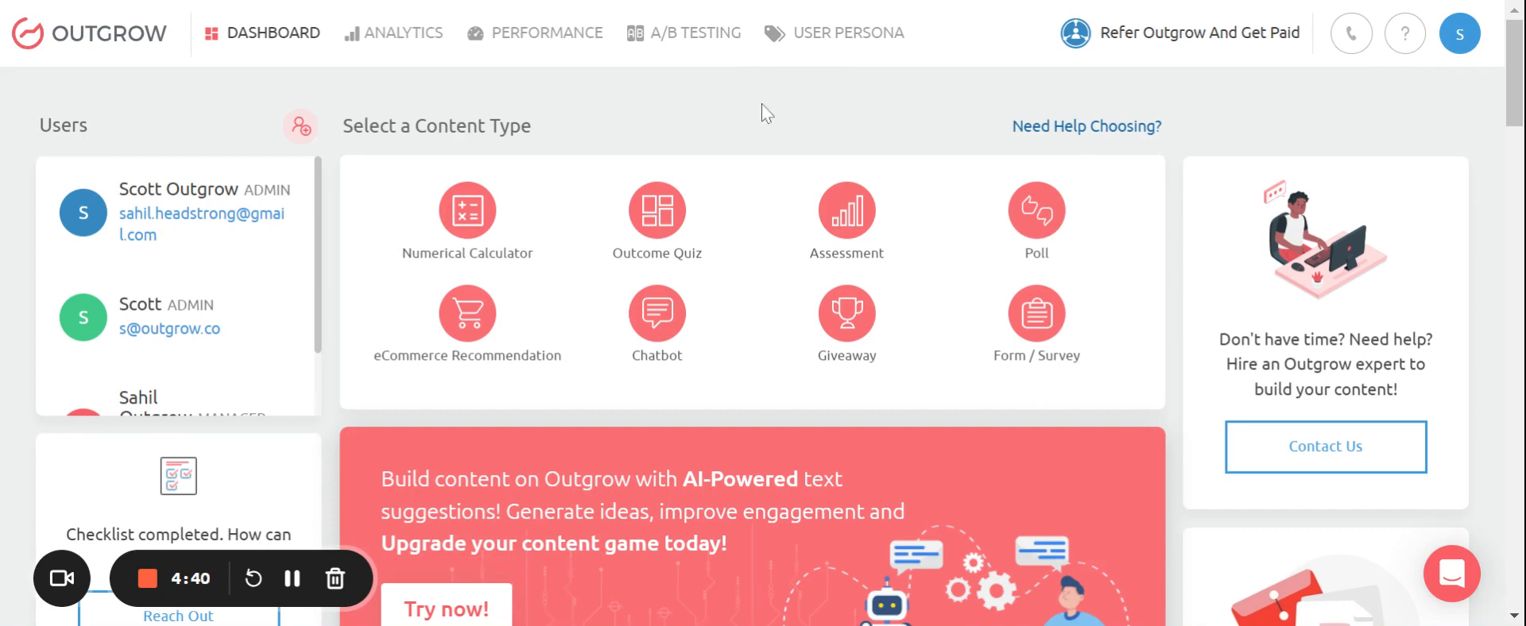
# Create a new Assessment from scratch using the classic 1 Column layout.
pyautogui.click(847, 213)
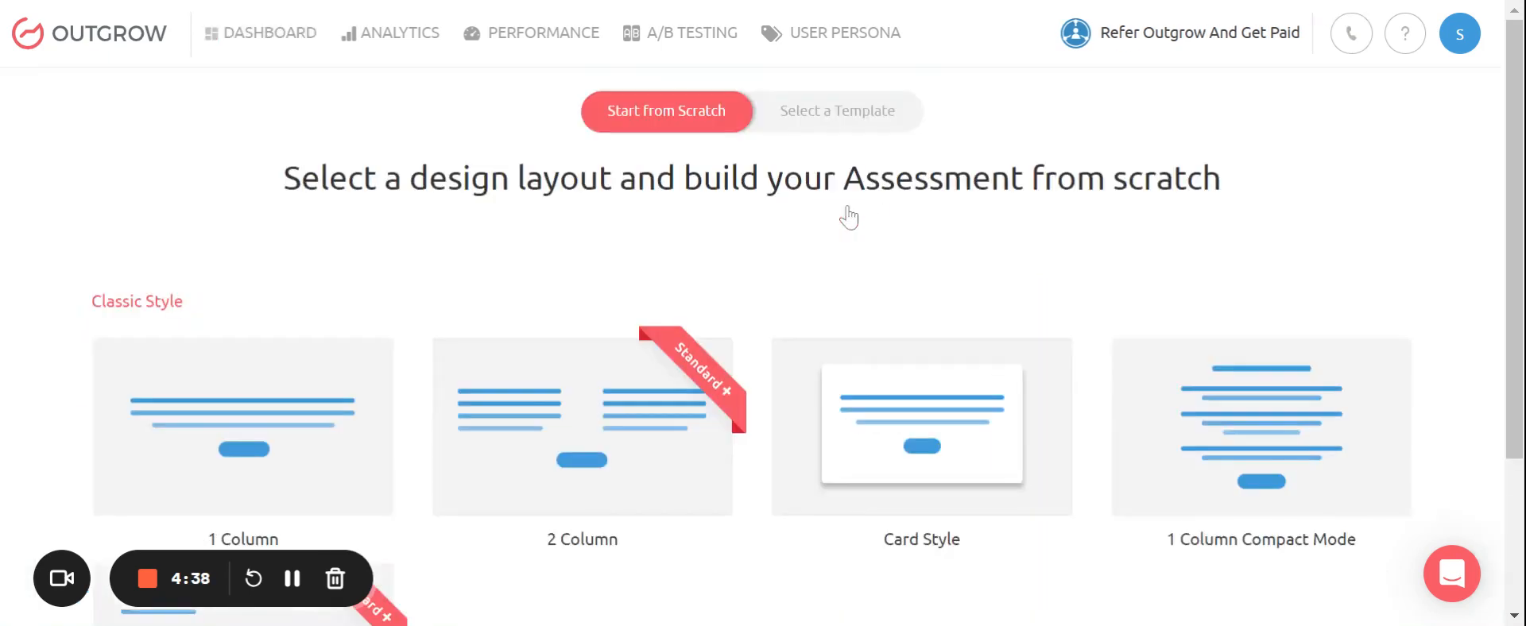
pyautogui.scroll(-2, 414, 235)
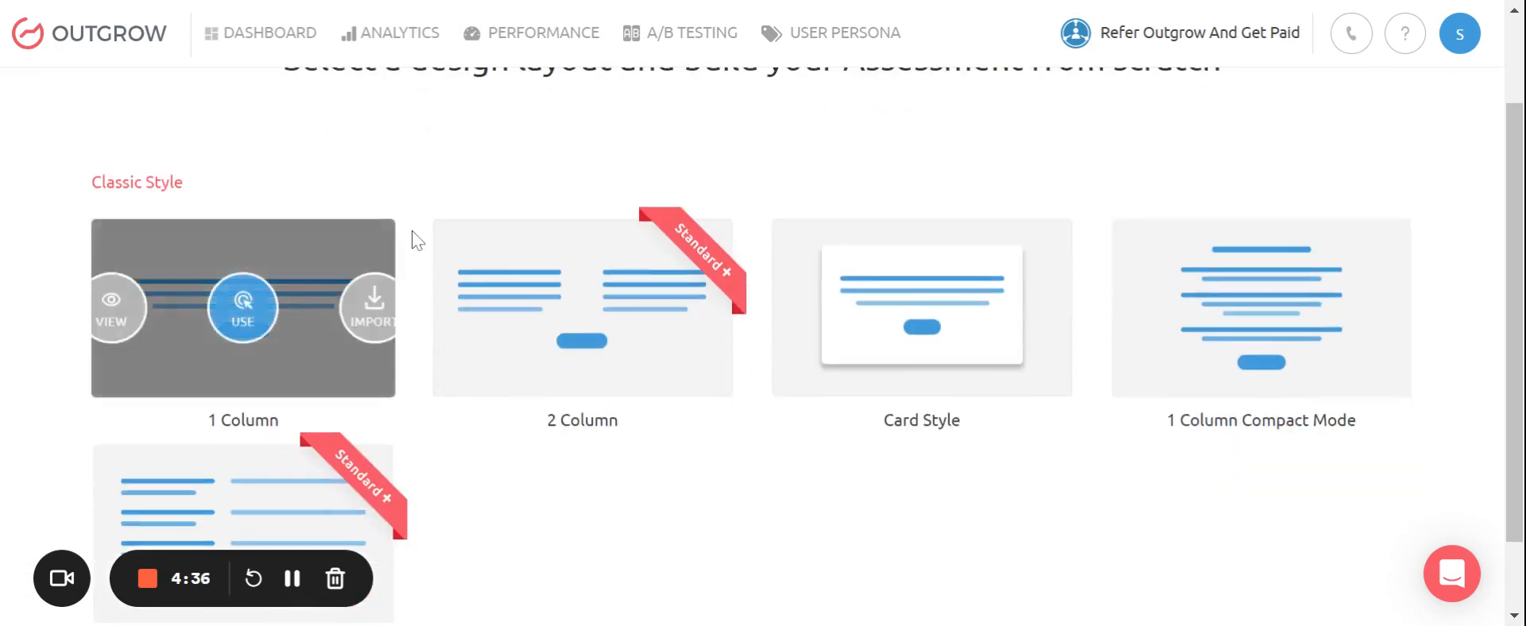
pyautogui.scroll(2, 412, 238)
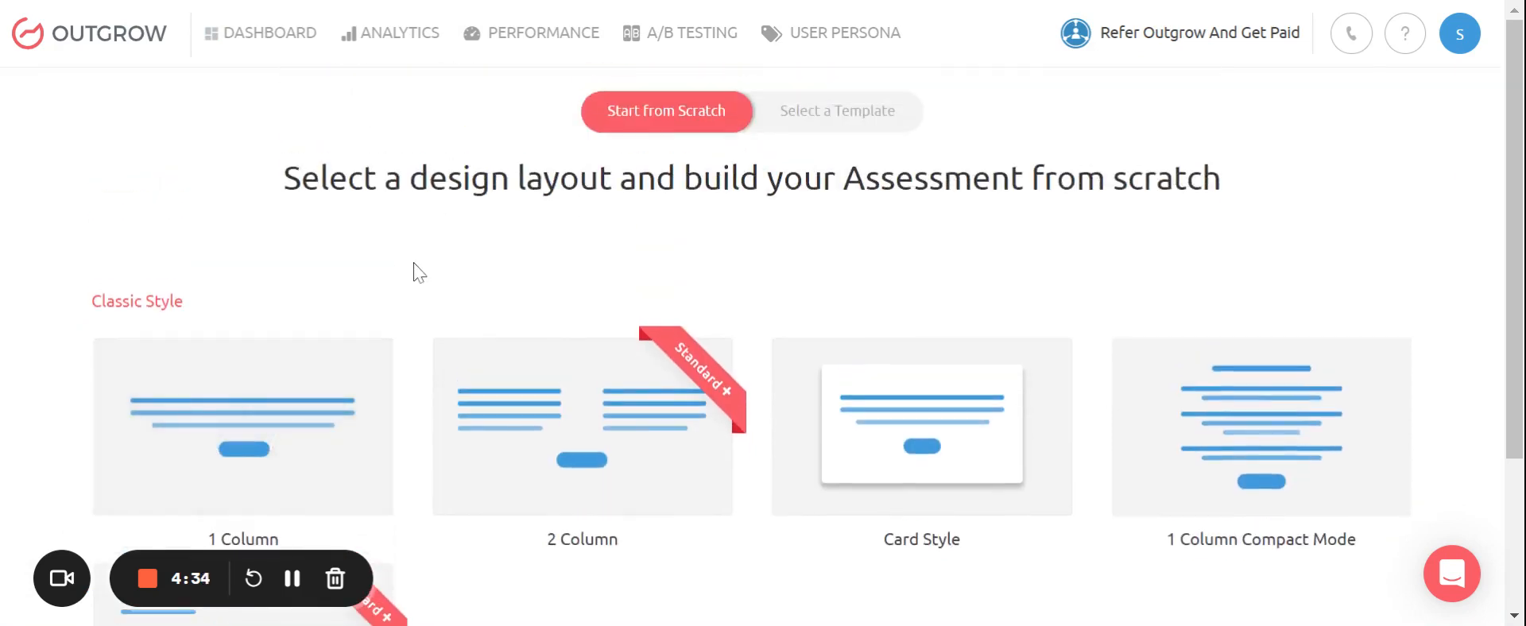
pyautogui.scroll(-2, 409, 278)
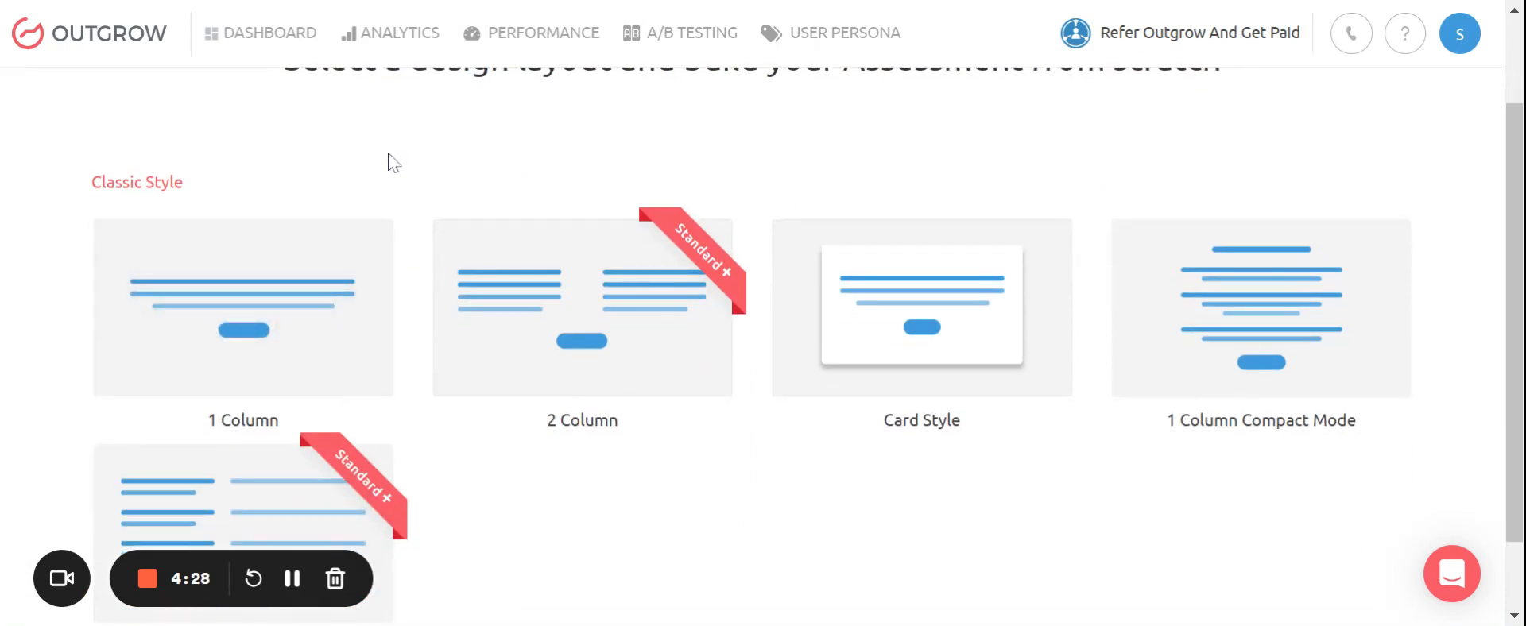
pyautogui.moveTo(234, 309)
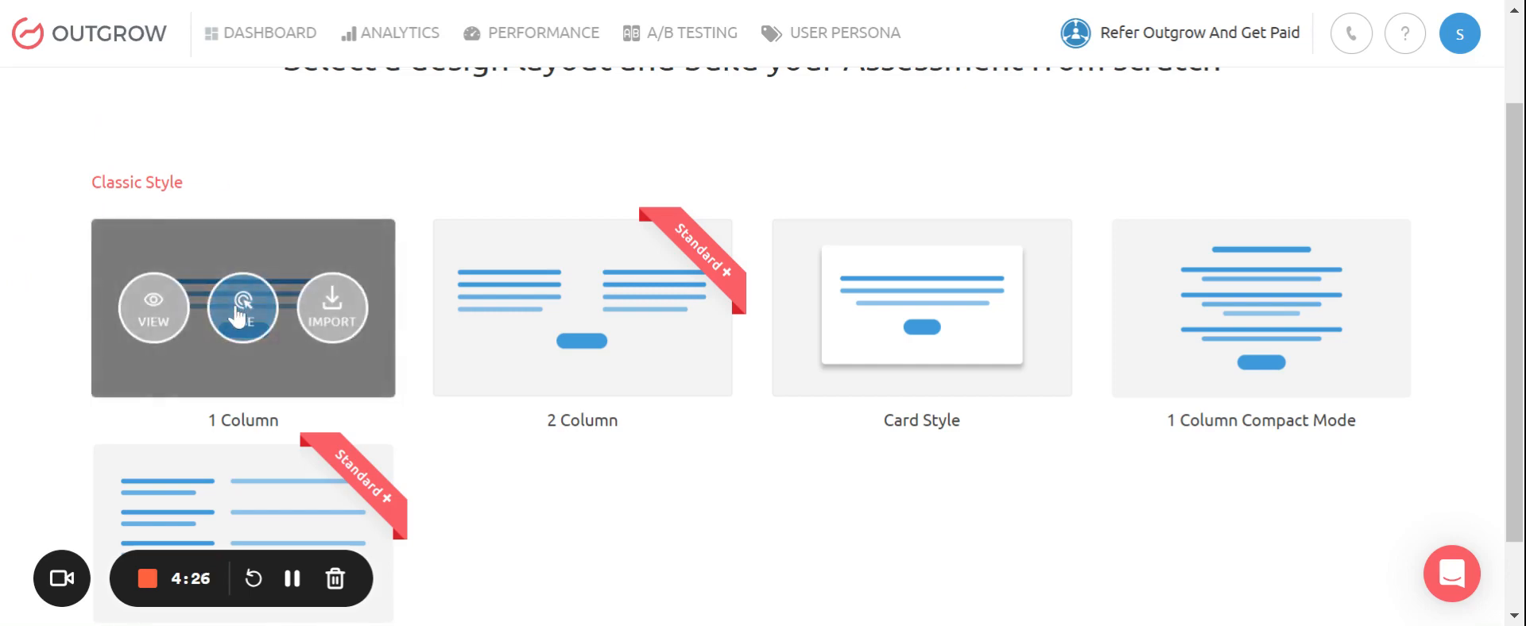
pyautogui.click(236, 310)
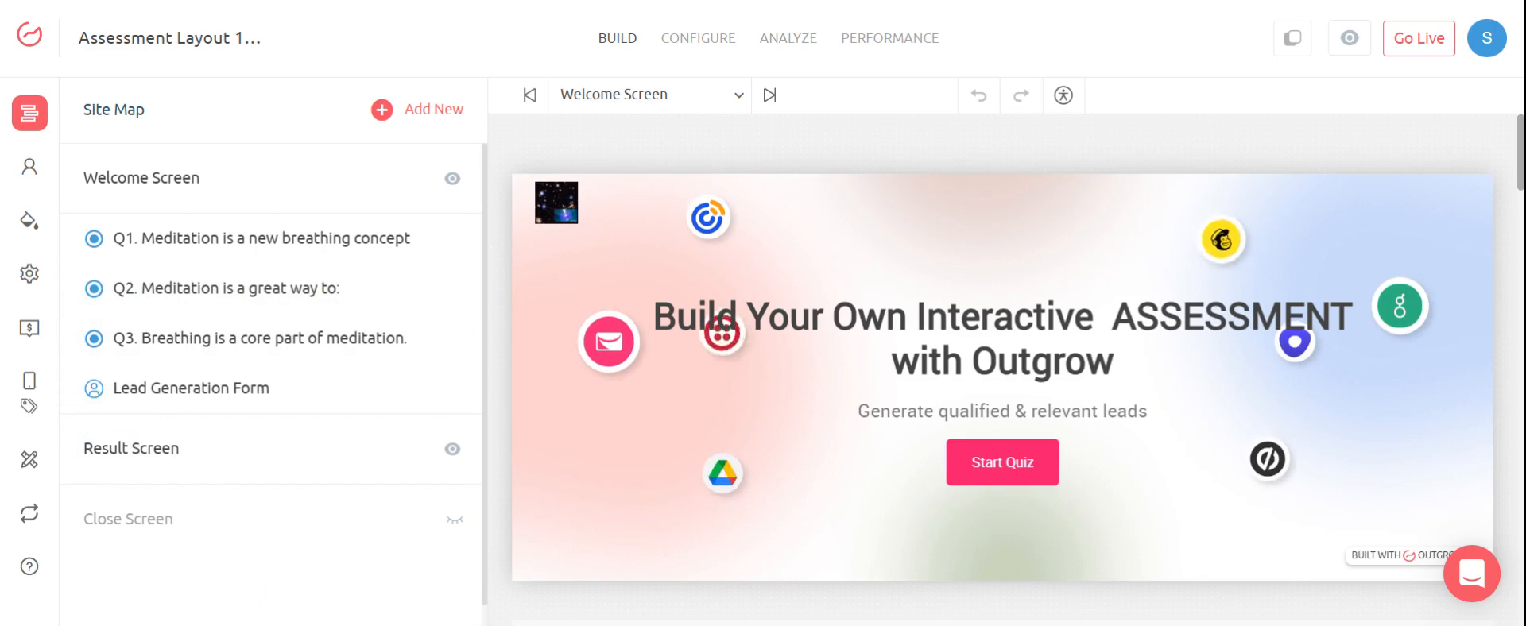
# Replace the Welcome Screen heading with "This is an Assessment!!".
pyautogui.click(143, 178)
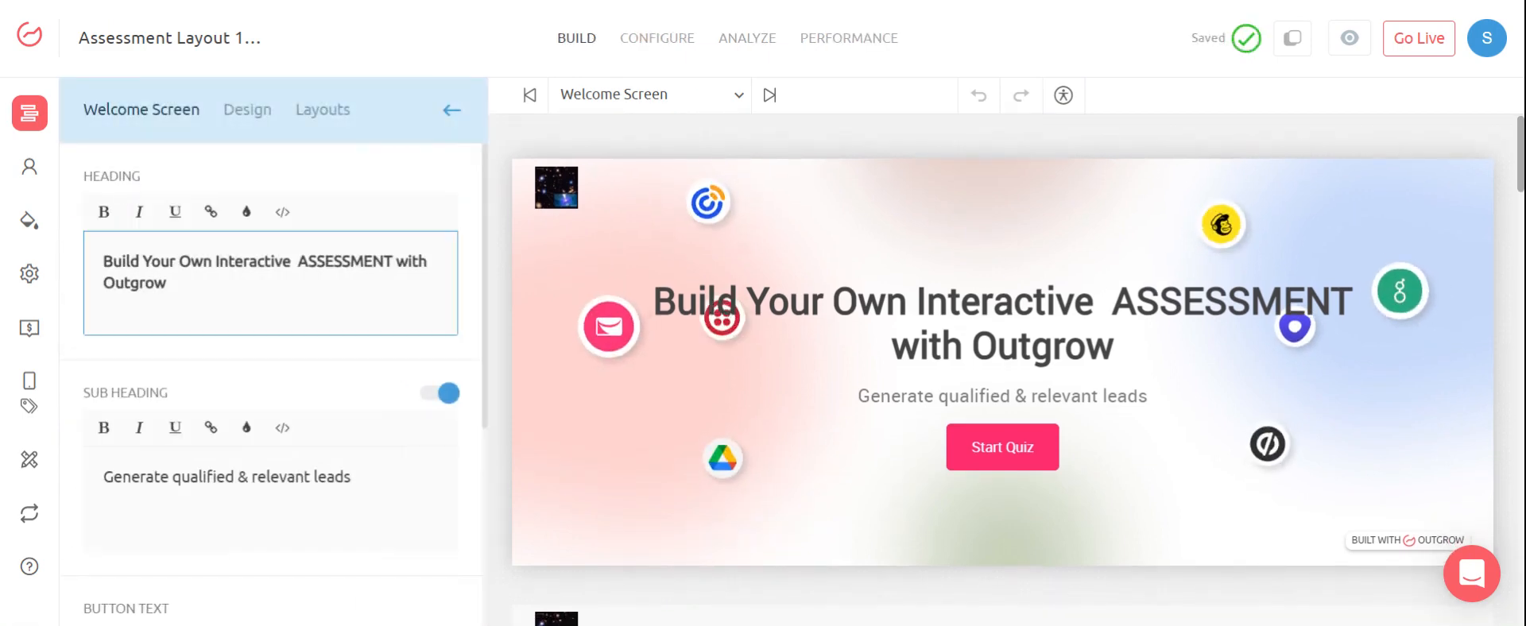
pyautogui.tripleClick(136, 283)
pyautogui.write('This ')
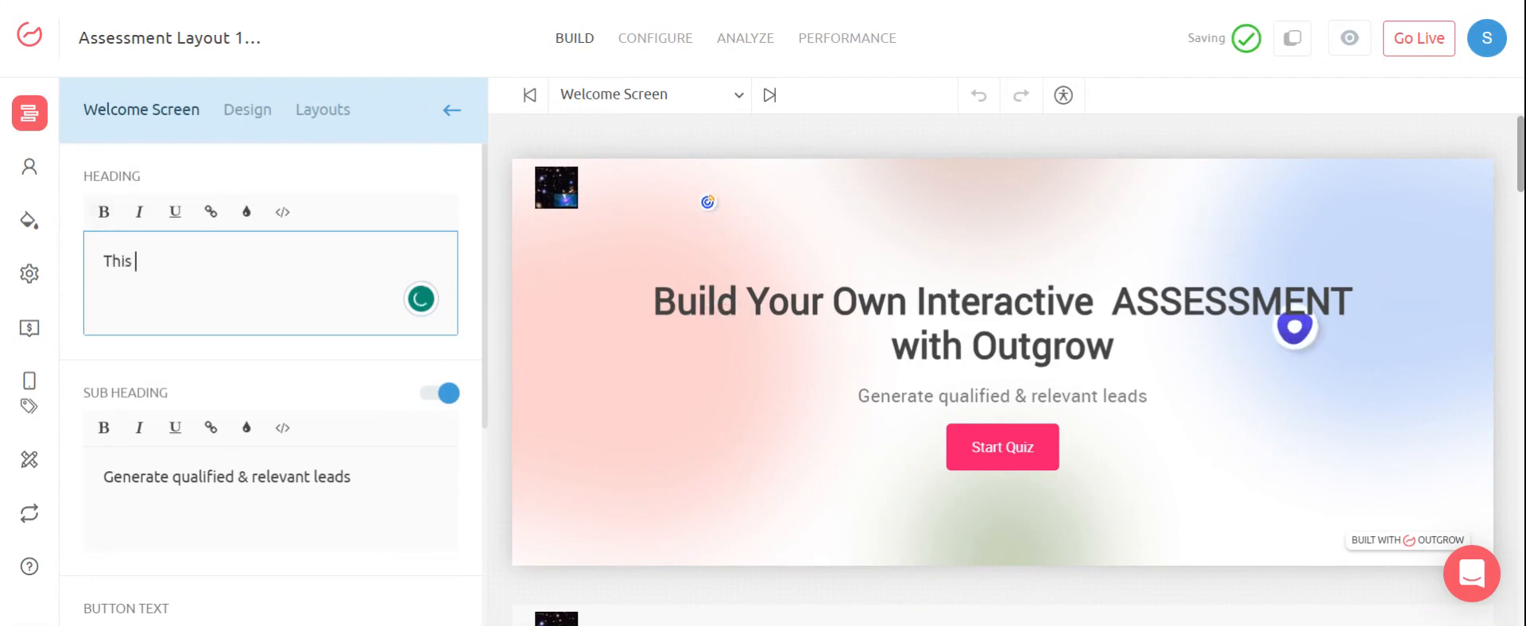
pyautogui.write('is an Asse')
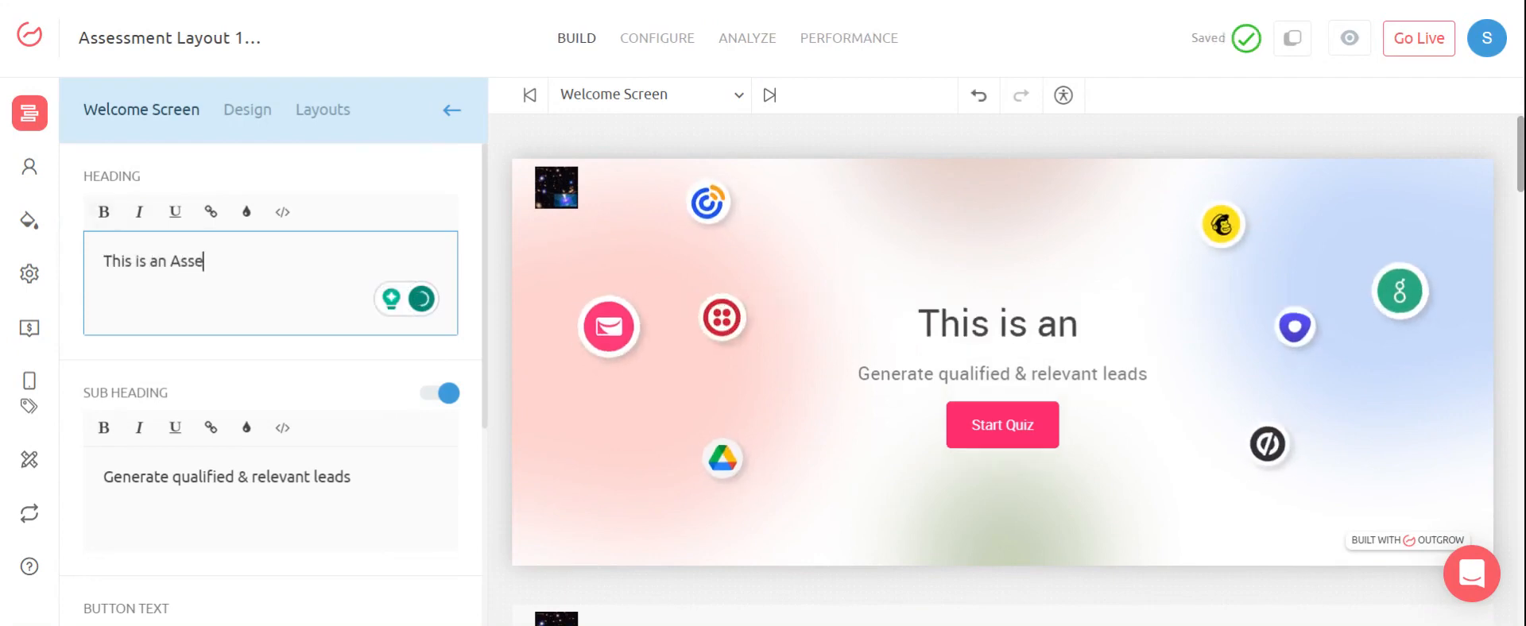
pyautogui.write('ssment!!')
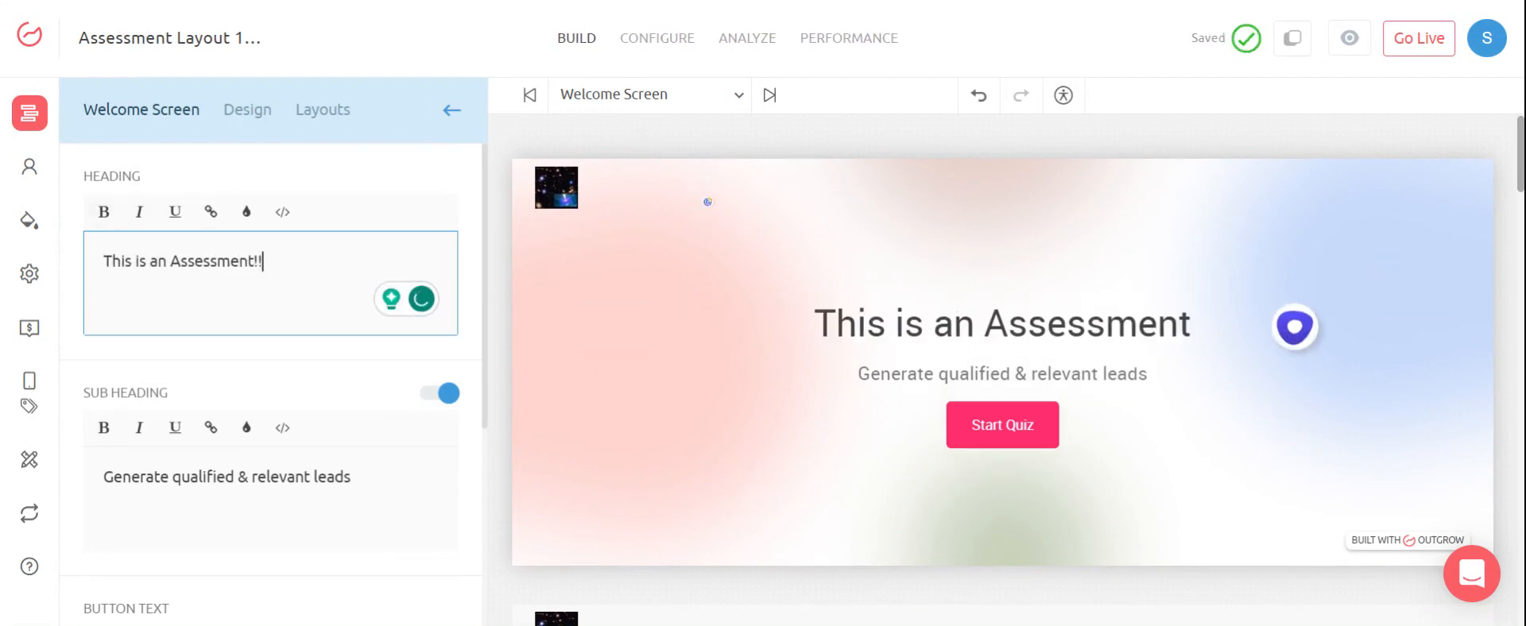
# Turn off the background image in the overall design and review the font, button style and alignment settings.
pyautogui.click(26, 223)
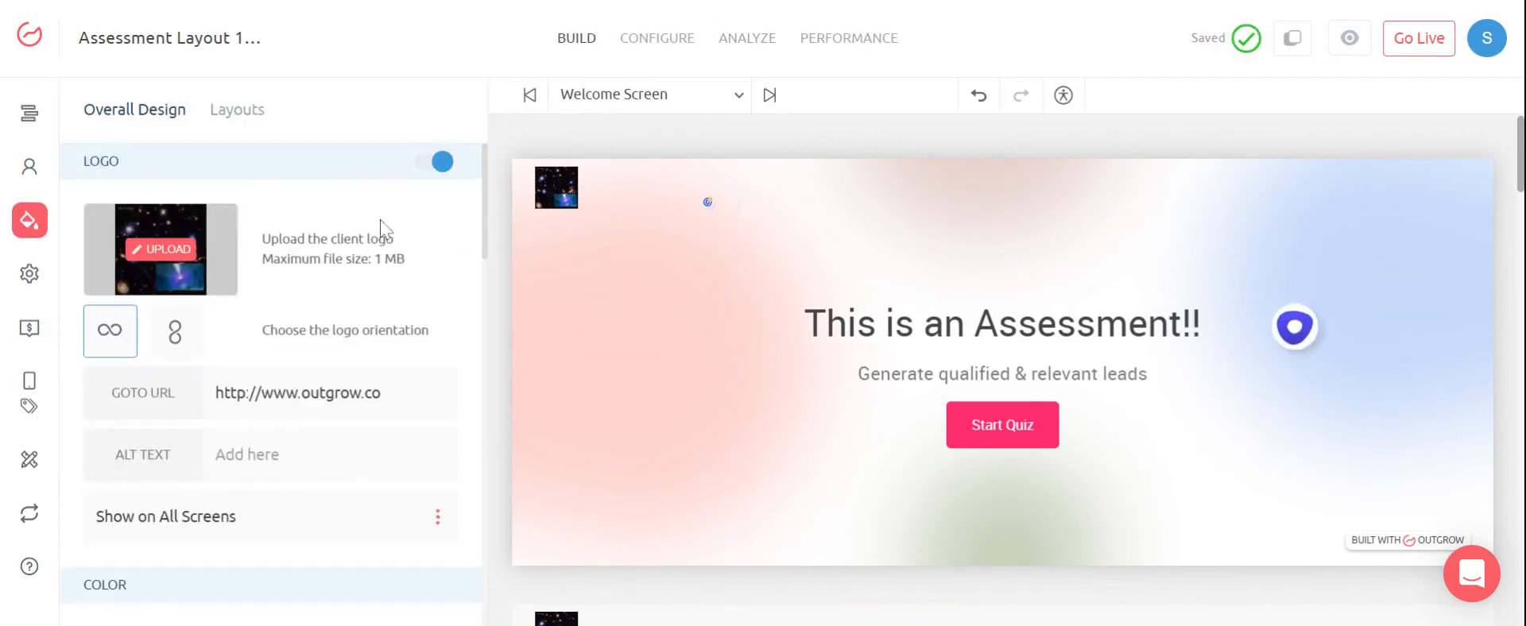
pyautogui.scroll(-3, 294, 271)
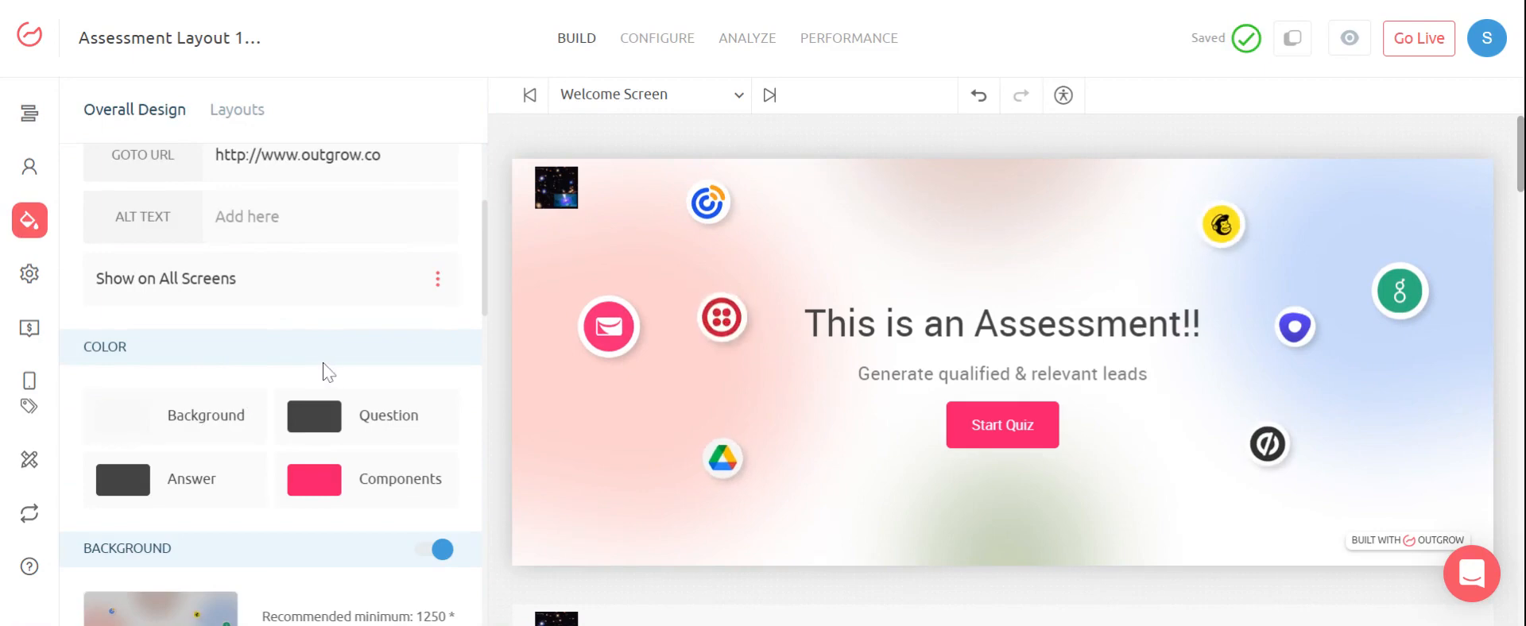
pyautogui.scroll(-3, 318, 369)
pyautogui.click(438, 313)
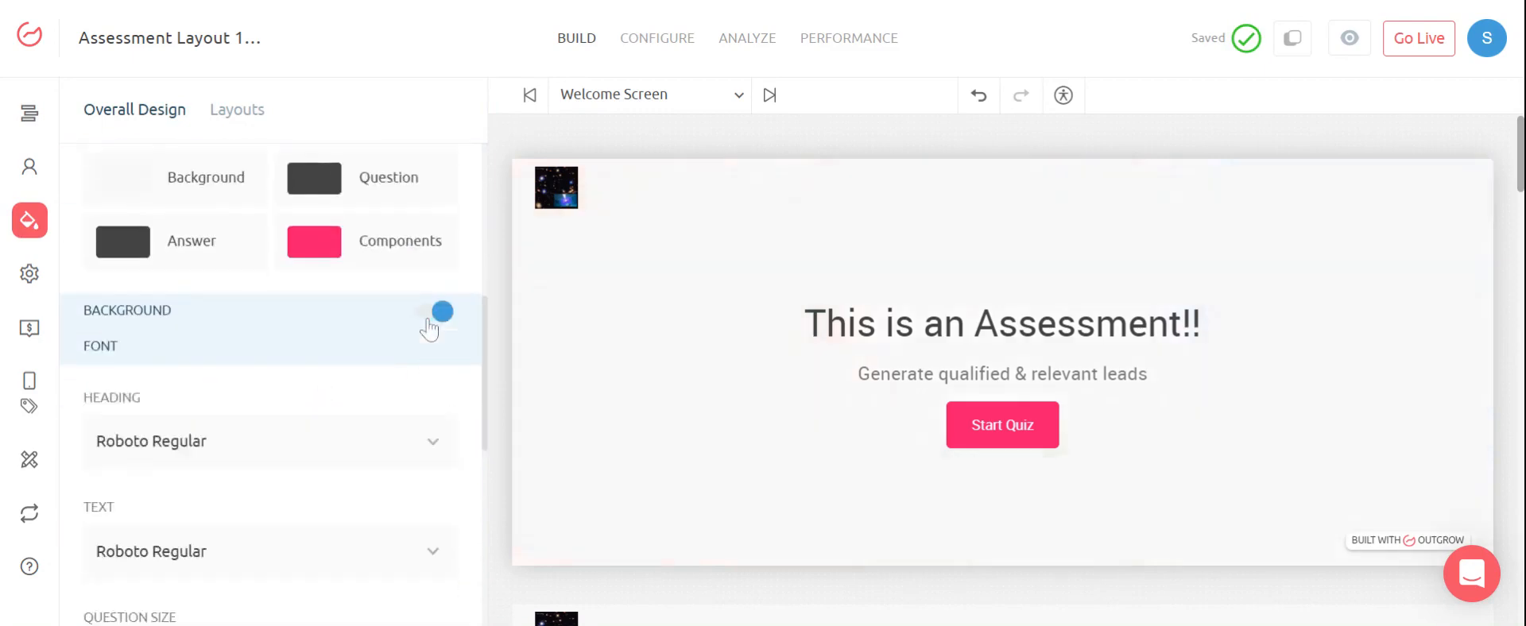
pyautogui.scroll(-3, 365, 354)
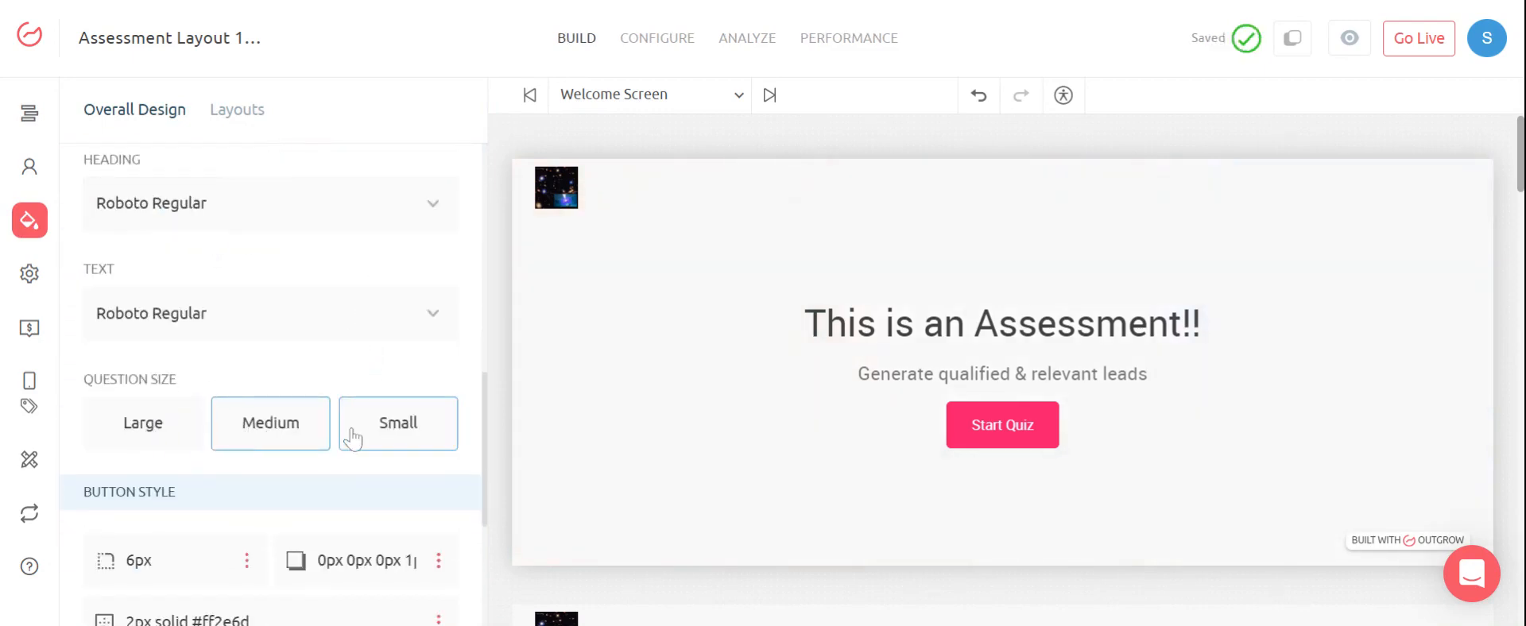
pyautogui.scroll(-4, 350, 435)
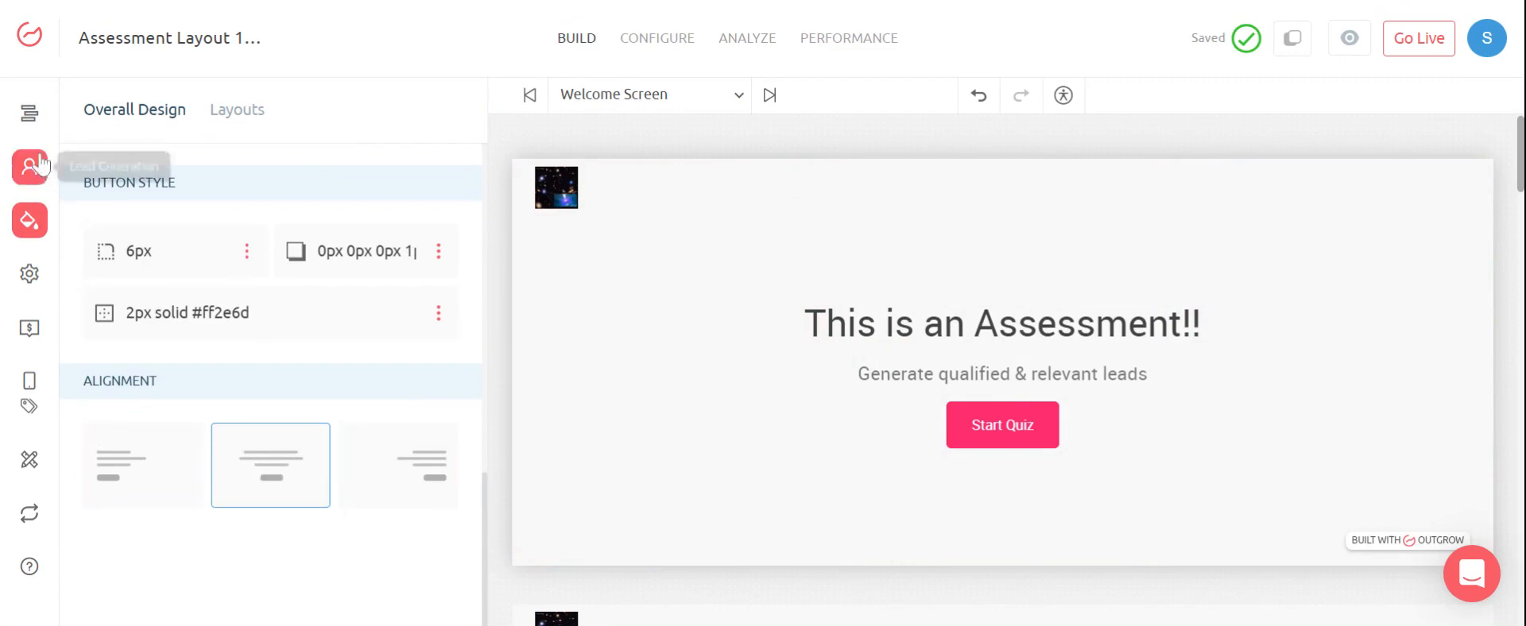
# Open the first question from the site map and look through its available question types.
pyautogui.click(32, 121)
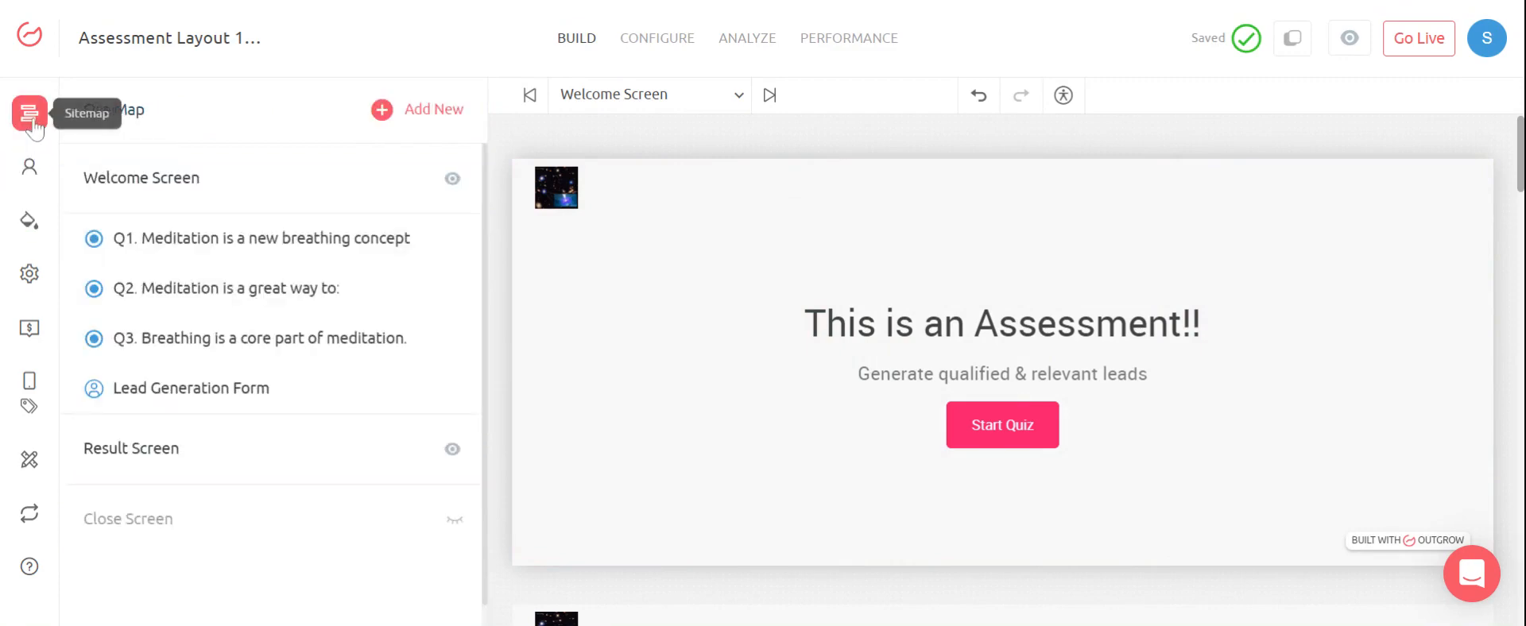
pyautogui.click(282, 238)
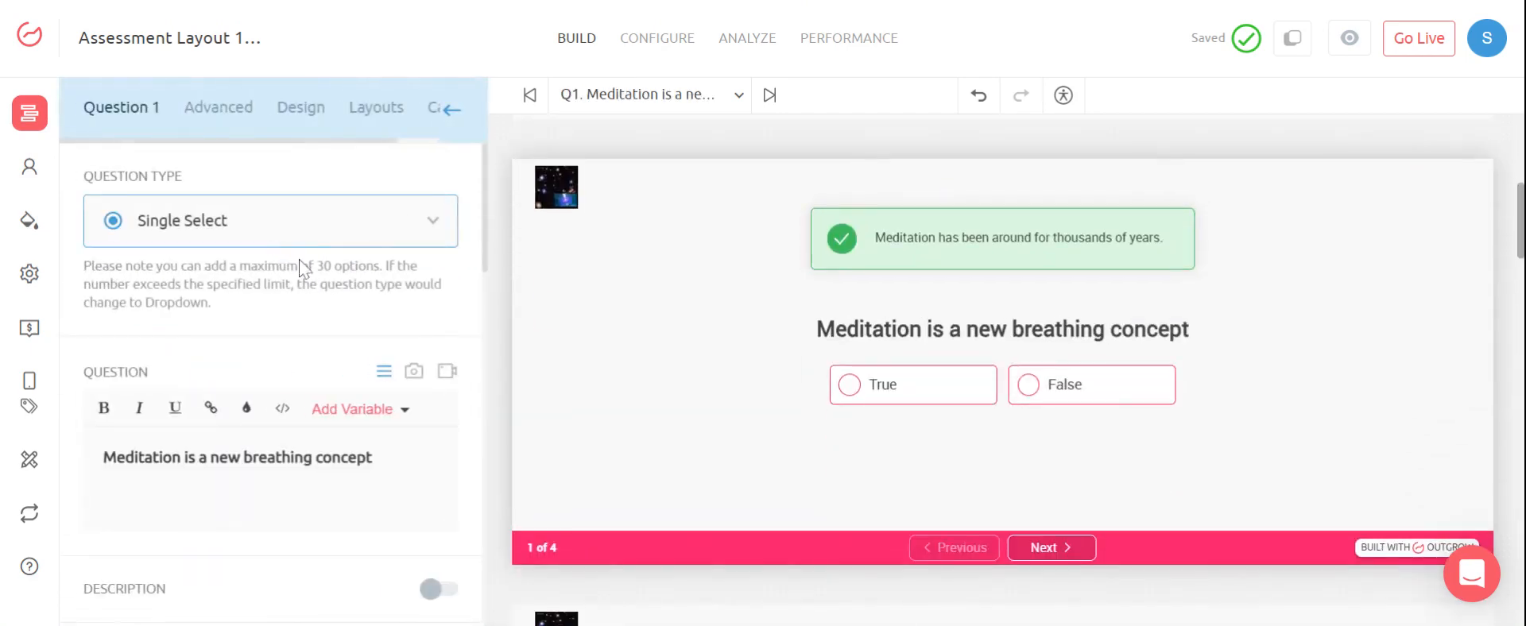
pyautogui.click(339, 238)
pyautogui.scroll(-3, 198, 385)
pyautogui.scroll(3, 198, 385)
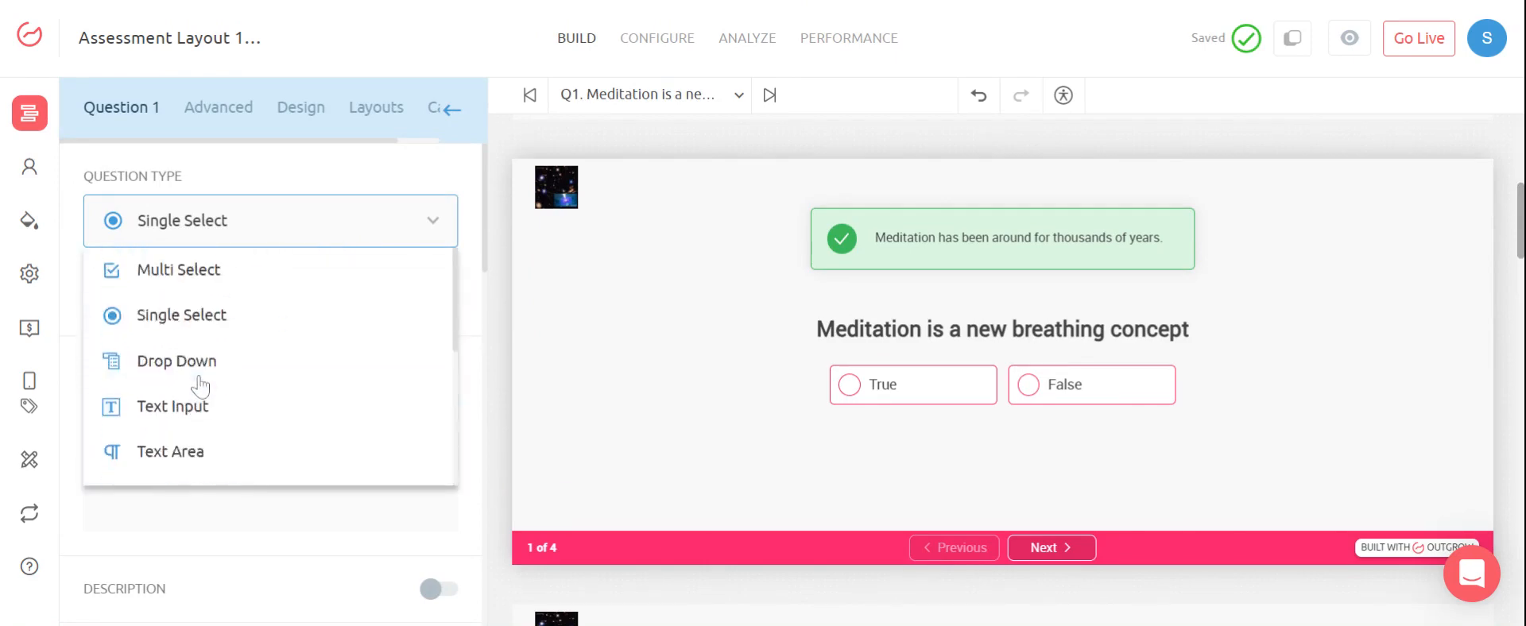
# Try the Multi Select question type on the first question and restore Single Select.
pyautogui.click(207, 274)
pyautogui.click(280, 222)
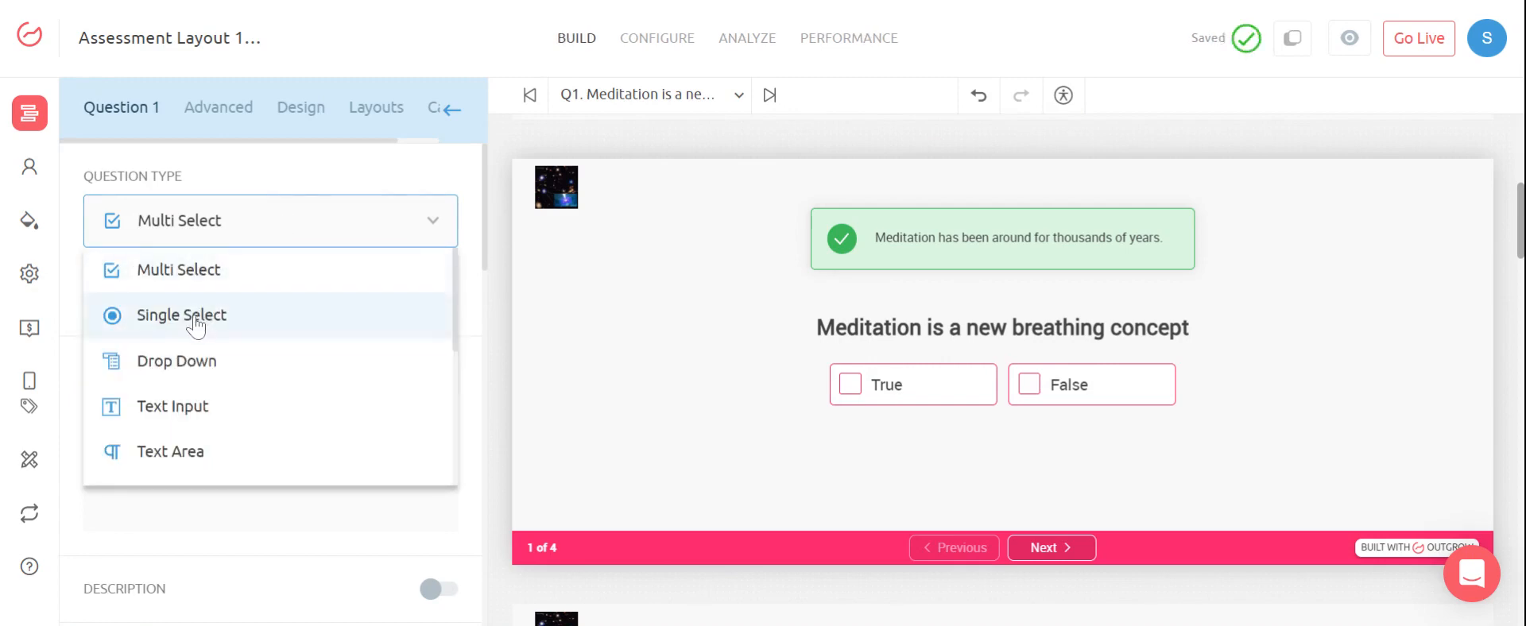
pyautogui.click(196, 318)
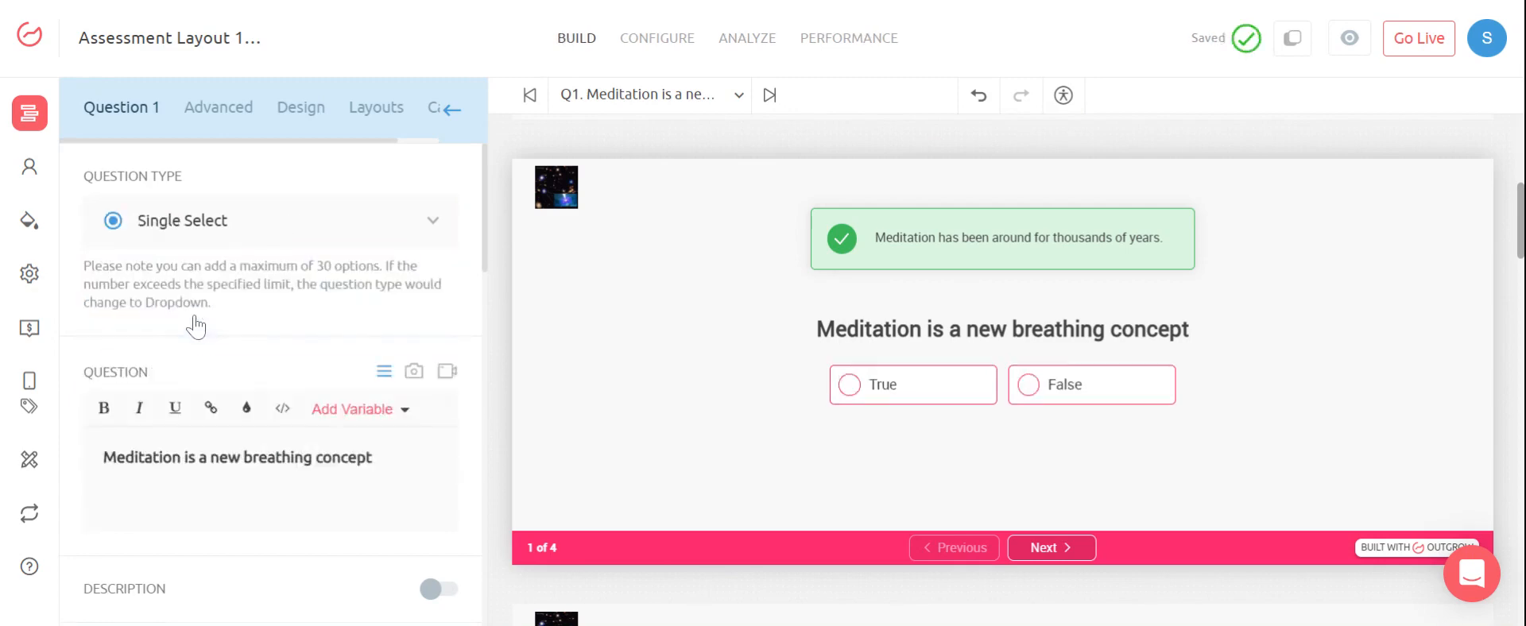
# Replace the first question's text with "Question 1".
pyautogui.scroll(-3, 218, 327)
pyautogui.scroll(2, 249, 303)
pyautogui.moveTo(377, 340); pyautogui.dragTo(33, 328)
pyautogui.write('Questio')
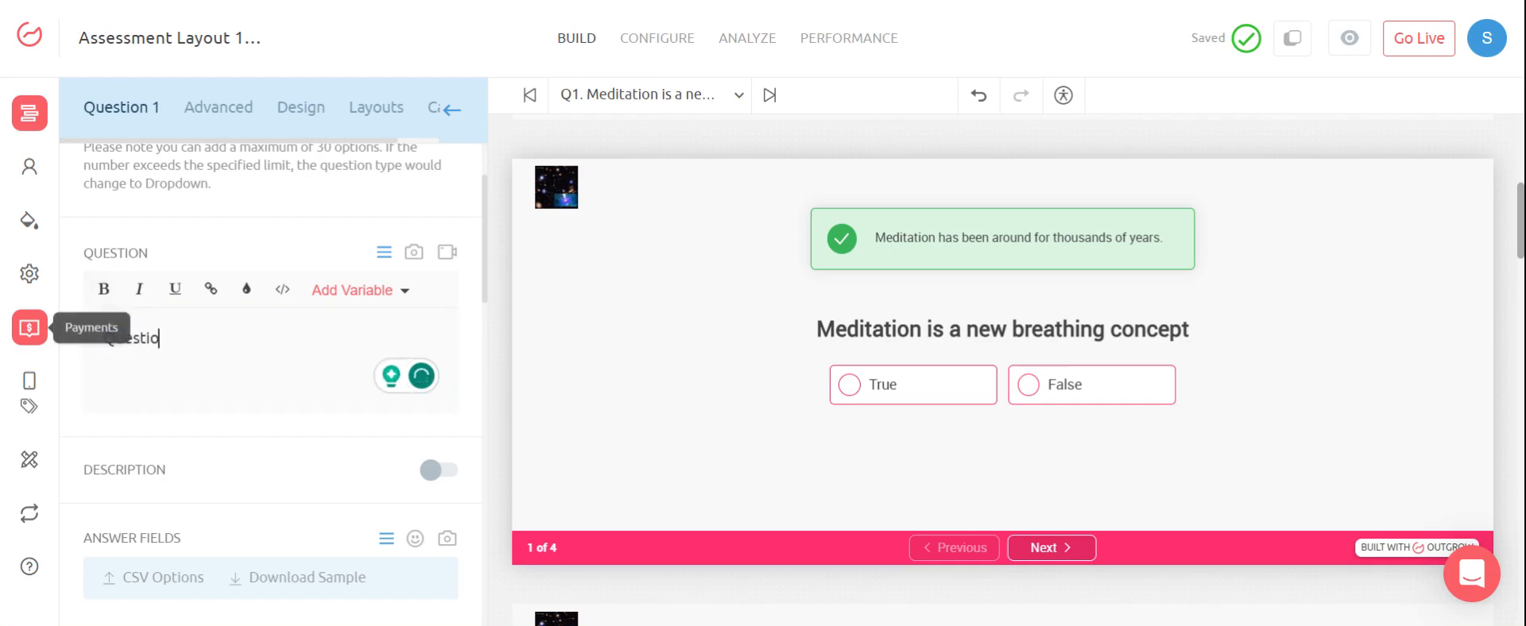
pyautogui.write('n 1')
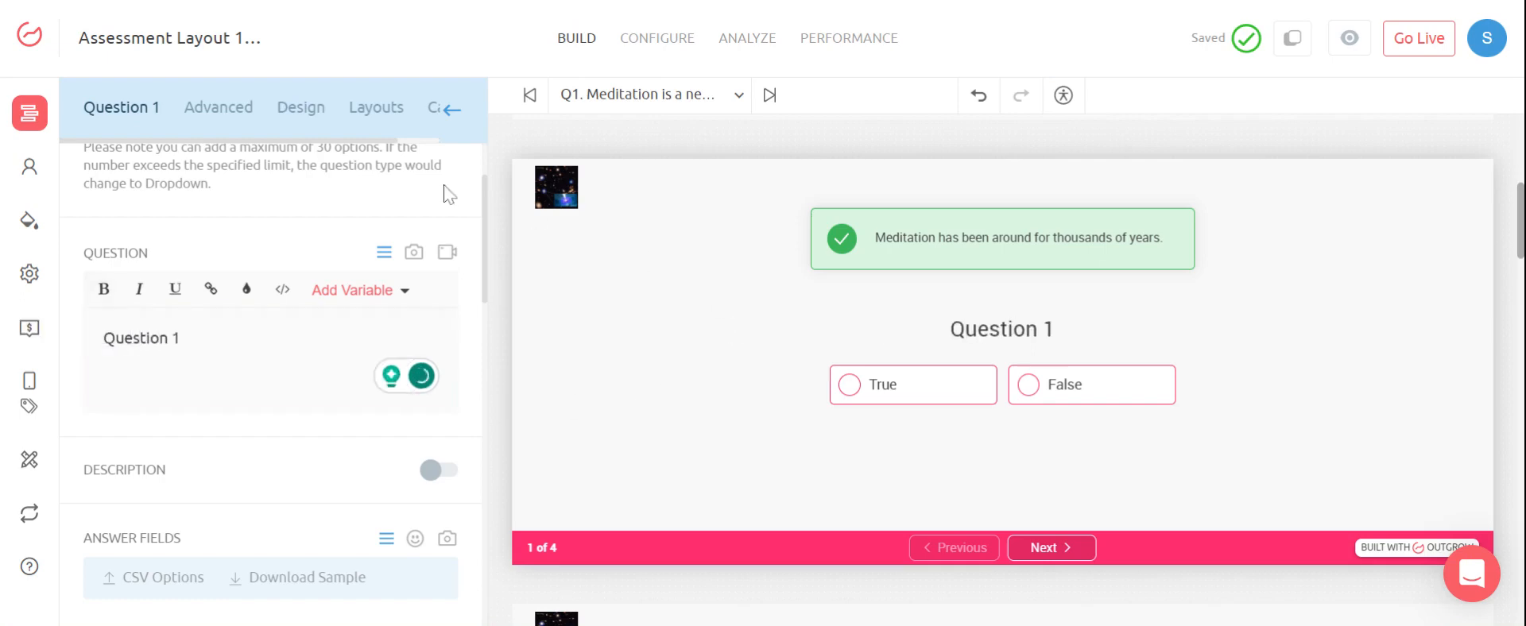
# Try image and video media on Question 1, and return it to text only.
pyautogui.click(414, 252)
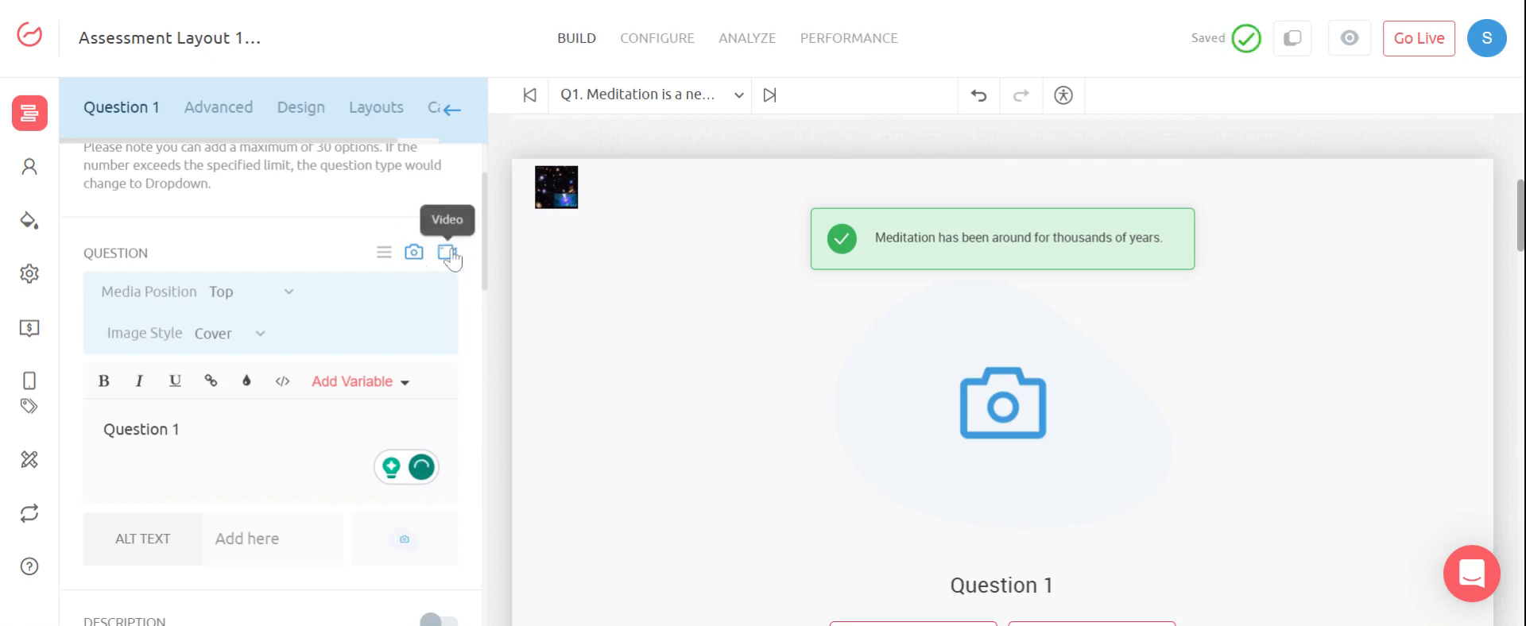
pyautogui.click(447, 252)
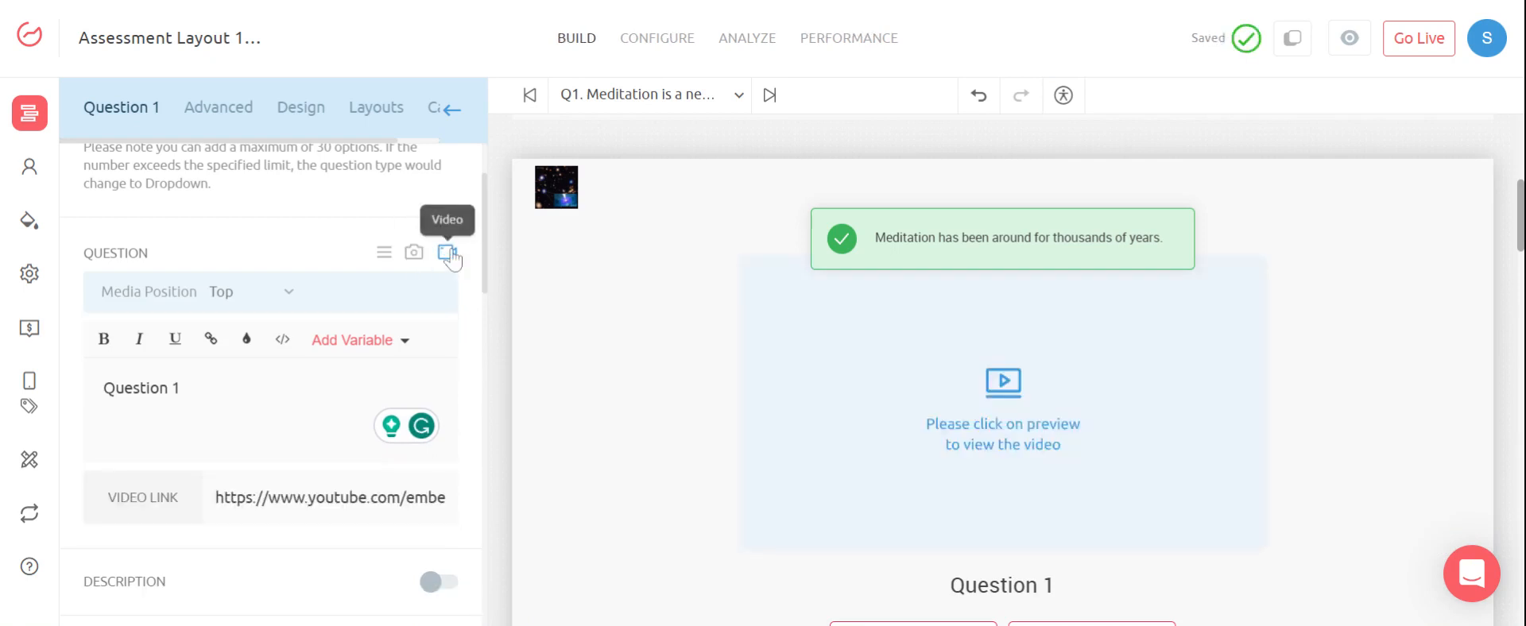
pyautogui.click(379, 252)
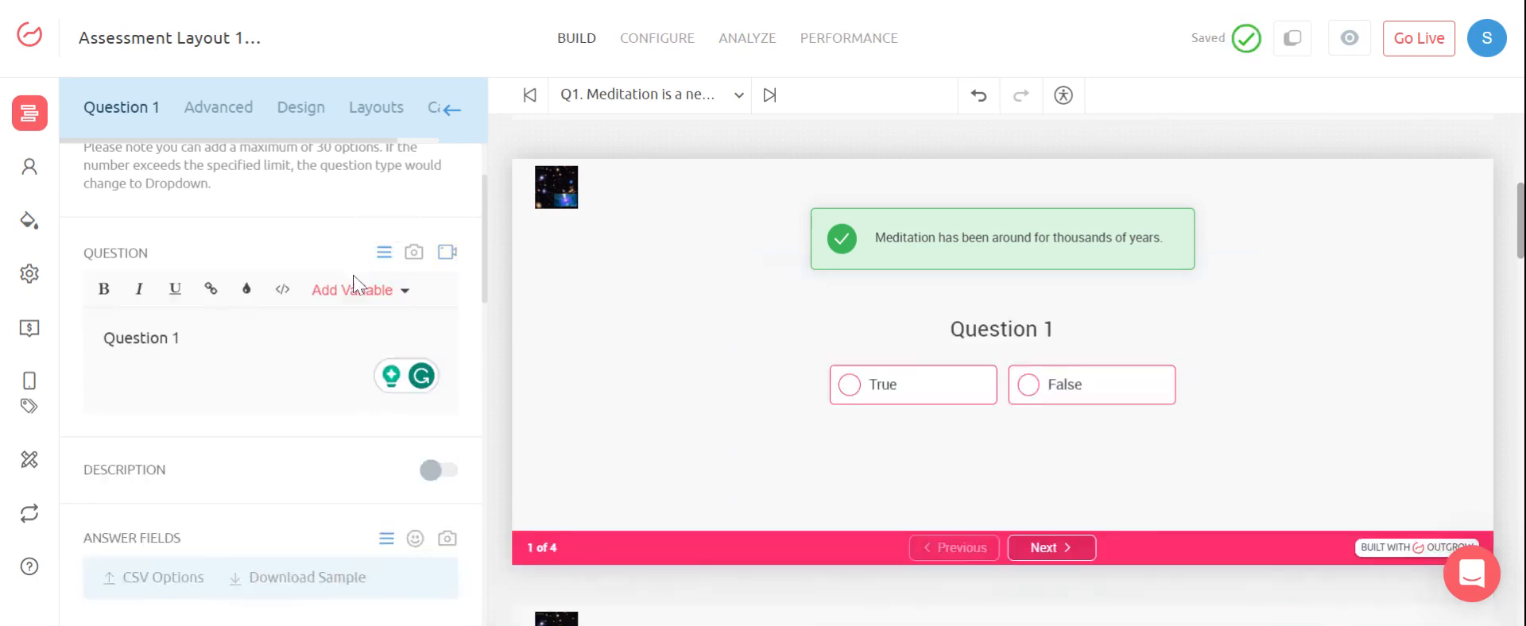
# Add a third answer option to Question 1 and mark the False answer as correct.
pyautogui.scroll(-5, 352, 274)
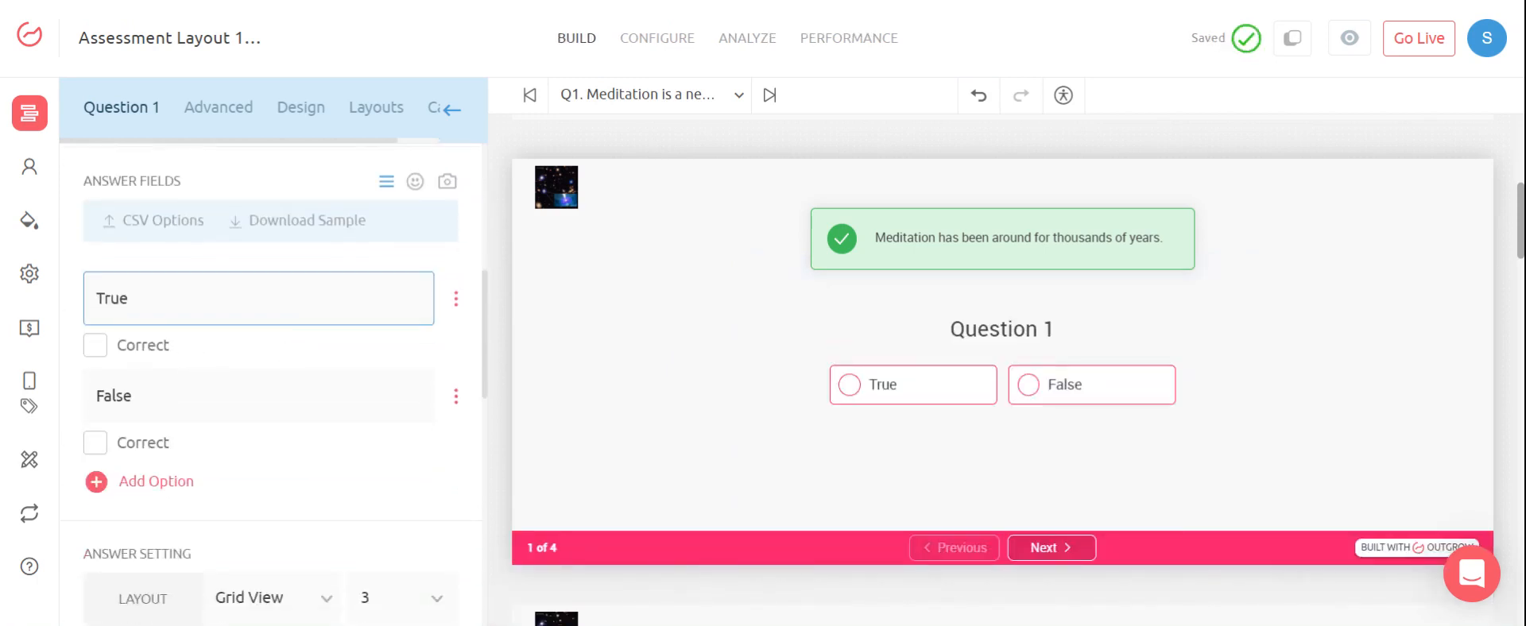
pyautogui.click(174, 482)
pyautogui.scroll(3, 248, 436)
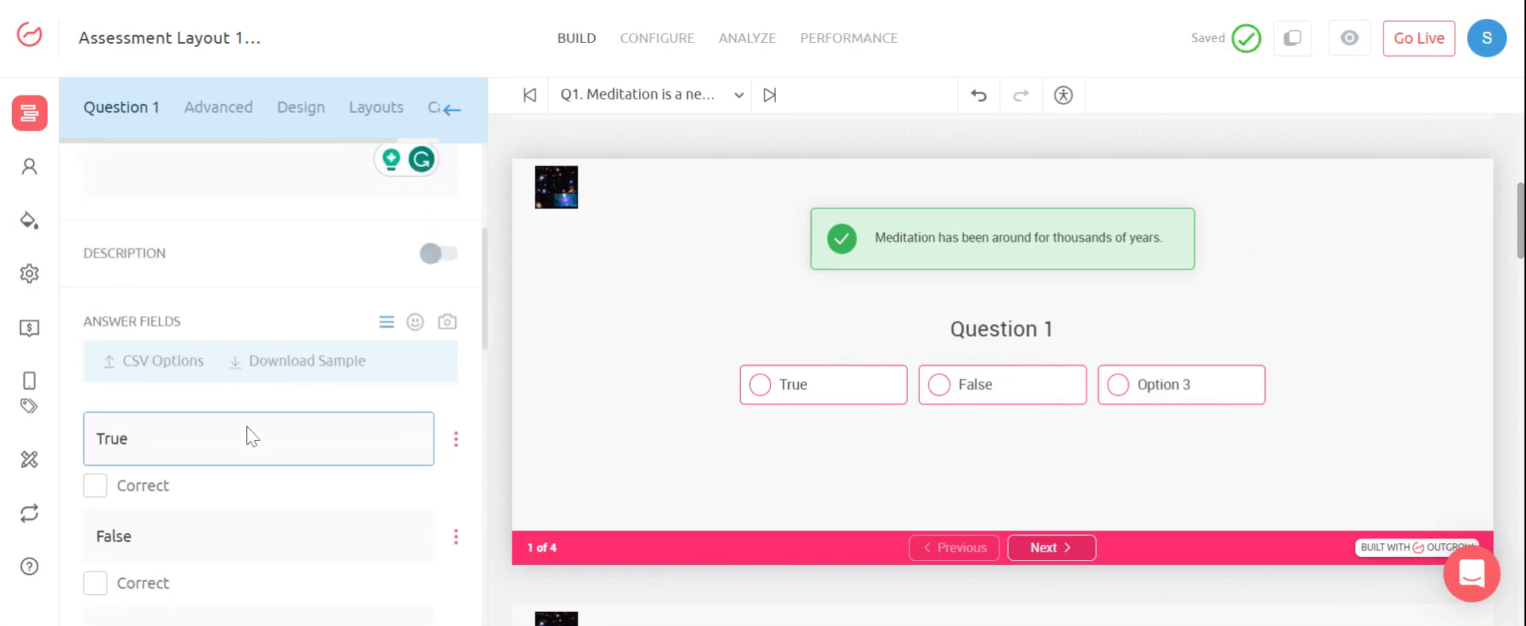
pyautogui.scroll(-3, 245, 436)
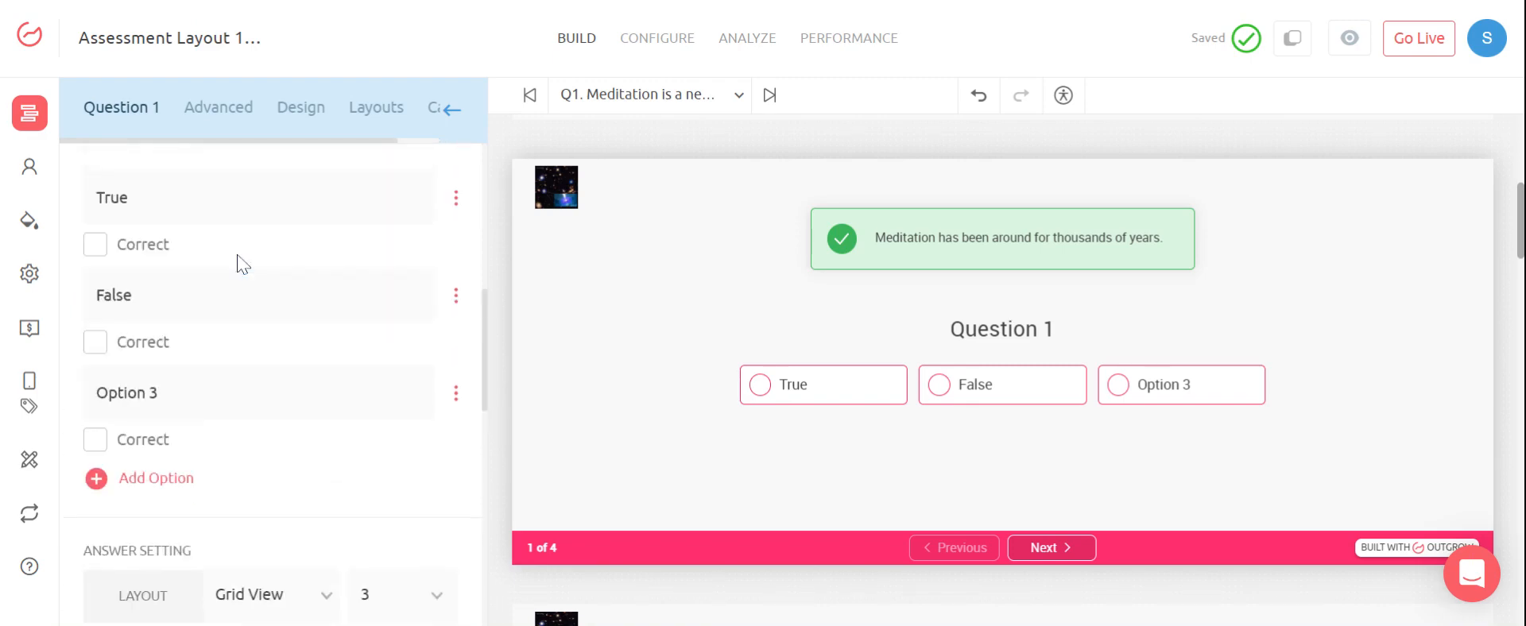
pyautogui.click(96, 347)
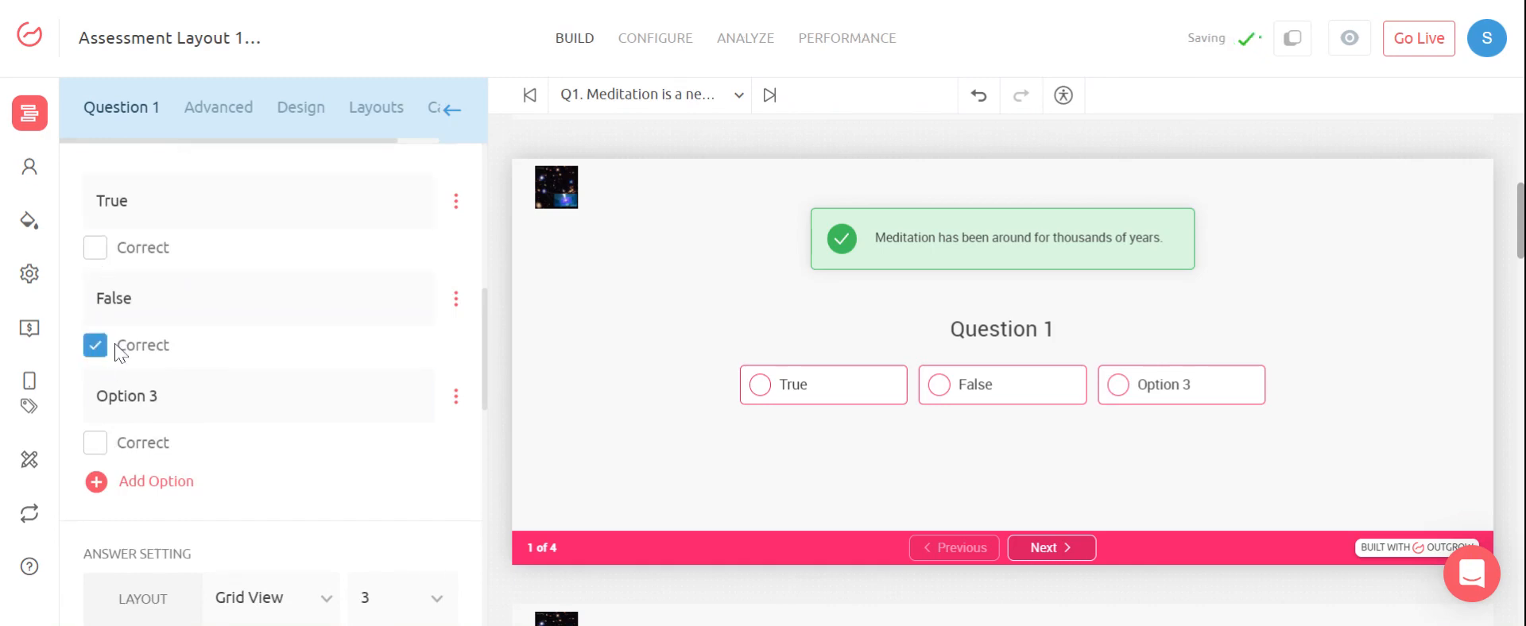
# Test Reveal Results by choosing the True answer in the preview, and turn Reveal Results off for Question 1.
pyautogui.scroll(-5, 278, 272)
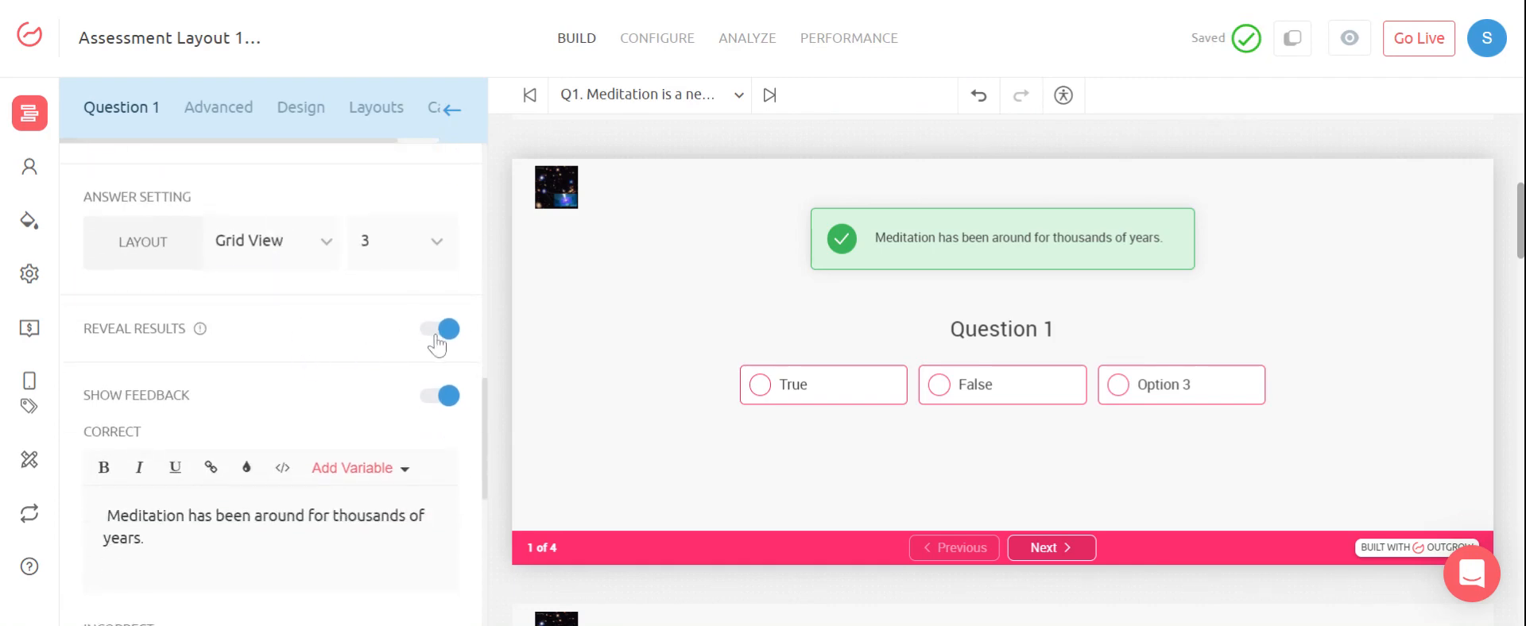
pyautogui.click(436, 341)
pyautogui.click(439, 338)
pyautogui.click(439, 338)
pyautogui.click(439, 338)
pyautogui.click(764, 393)
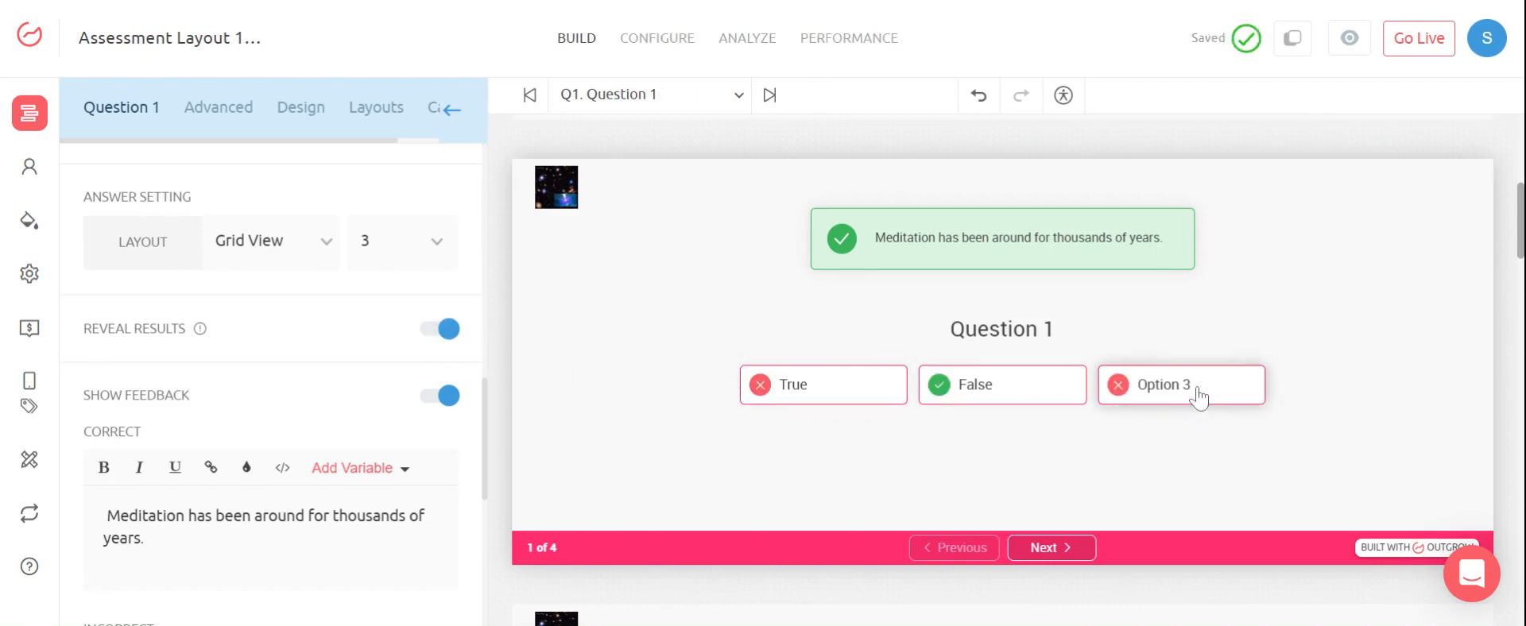
pyautogui.click(429, 330)
# Toggle Show Feedback off and back on for Question 1, and review its correct and incorrect feedback texts.
pyautogui.click(437, 398)
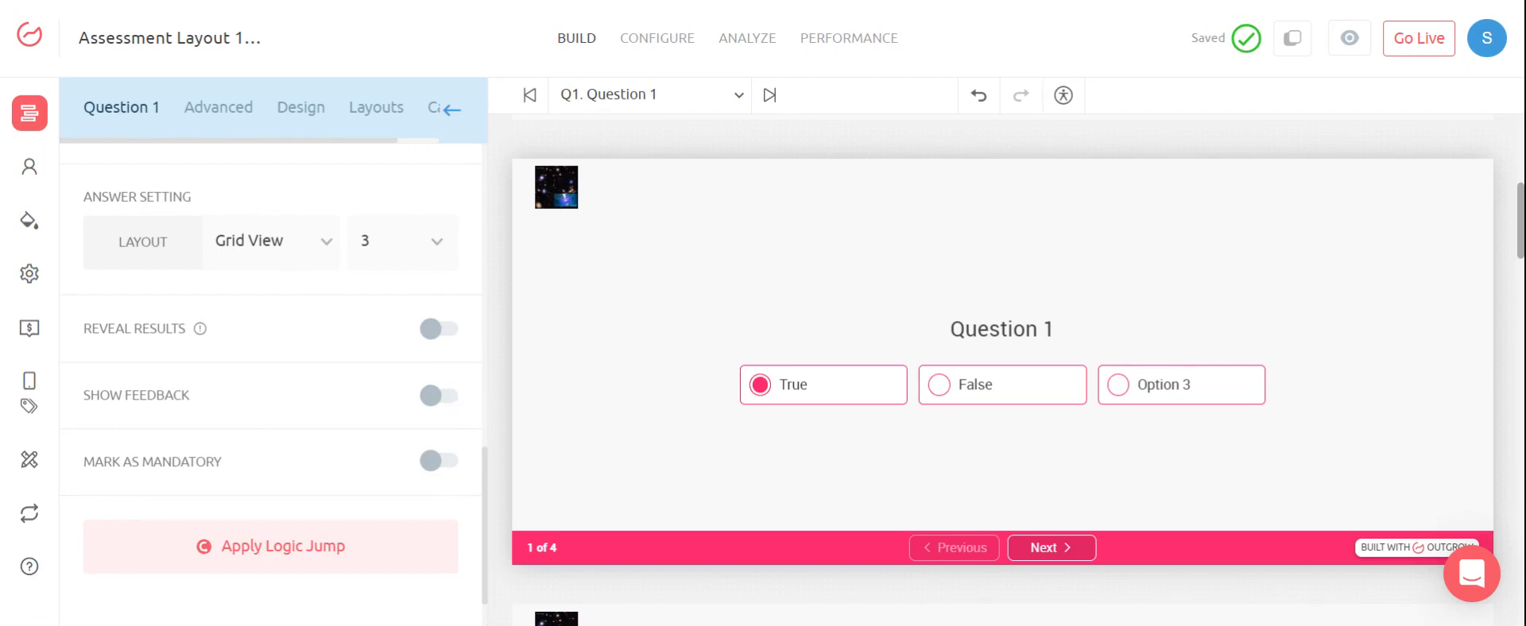
pyautogui.click(441, 397)
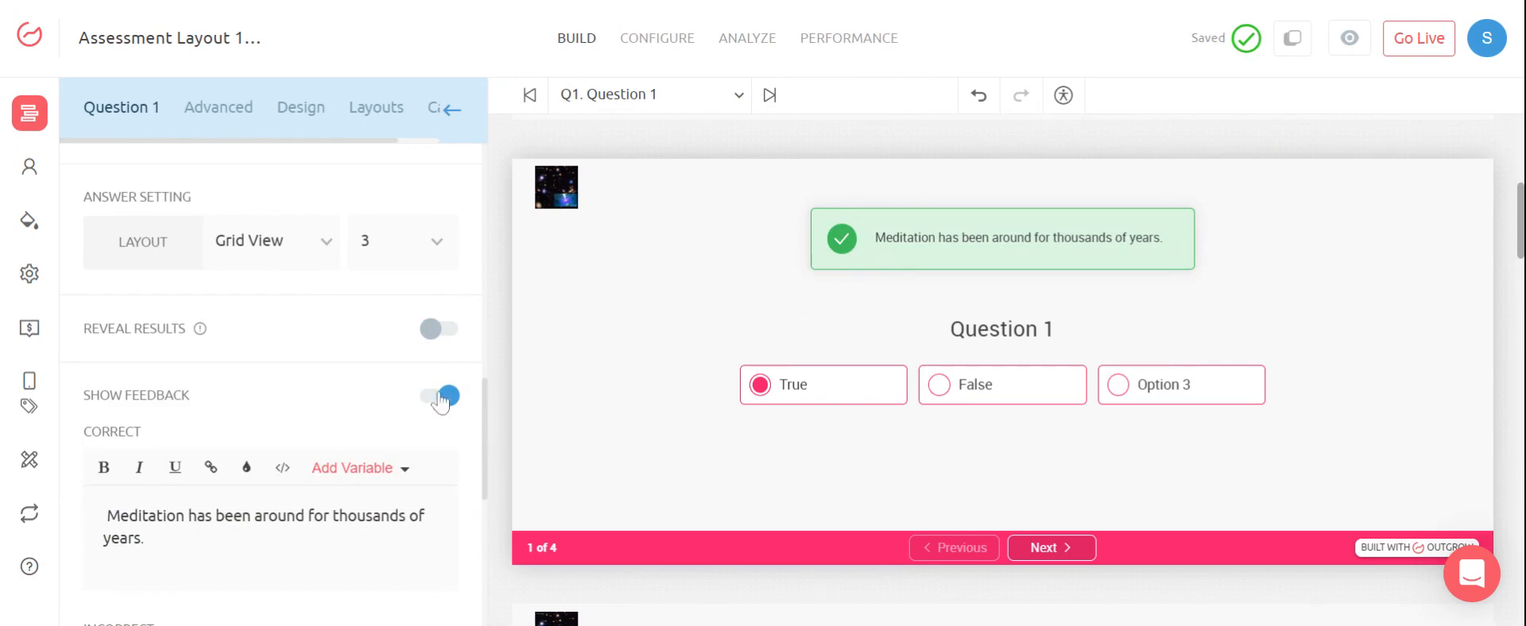
pyautogui.scroll(-2, 275, 402)
pyautogui.scroll(1, 107, 347)
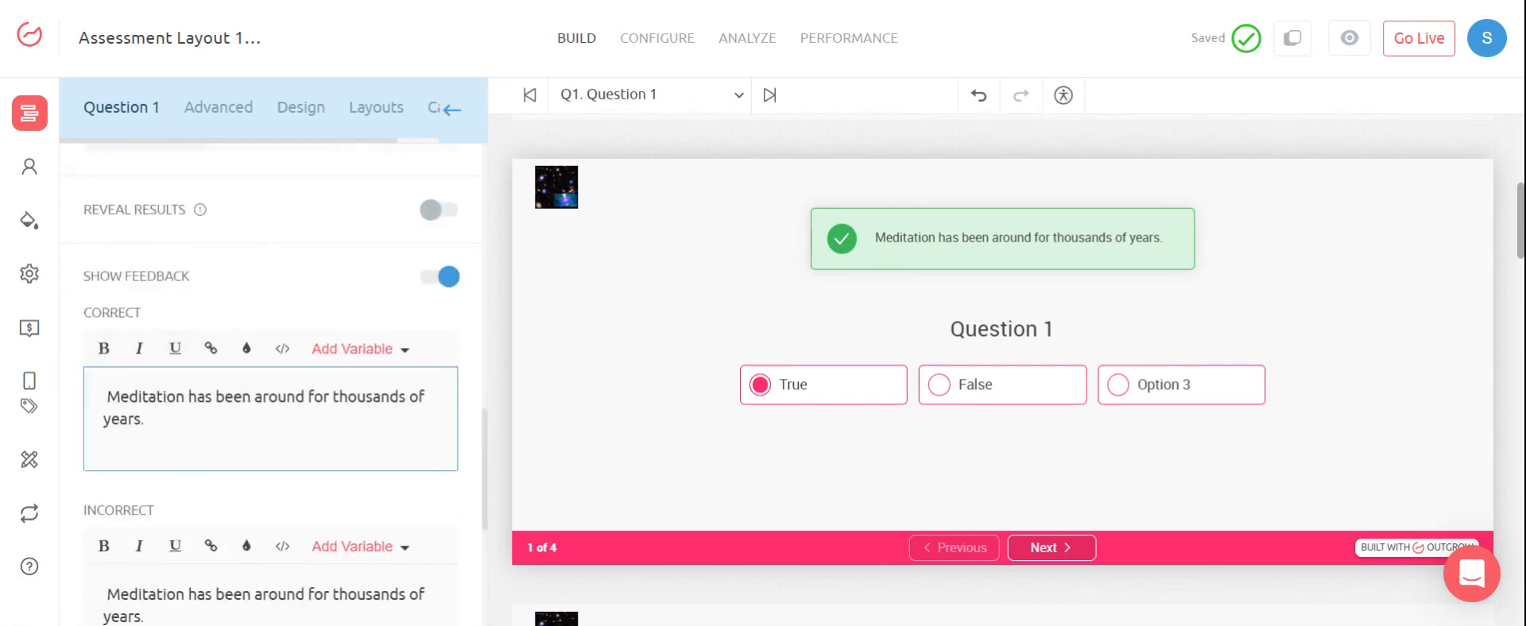
pyautogui.scroll(-3, 270, 381)
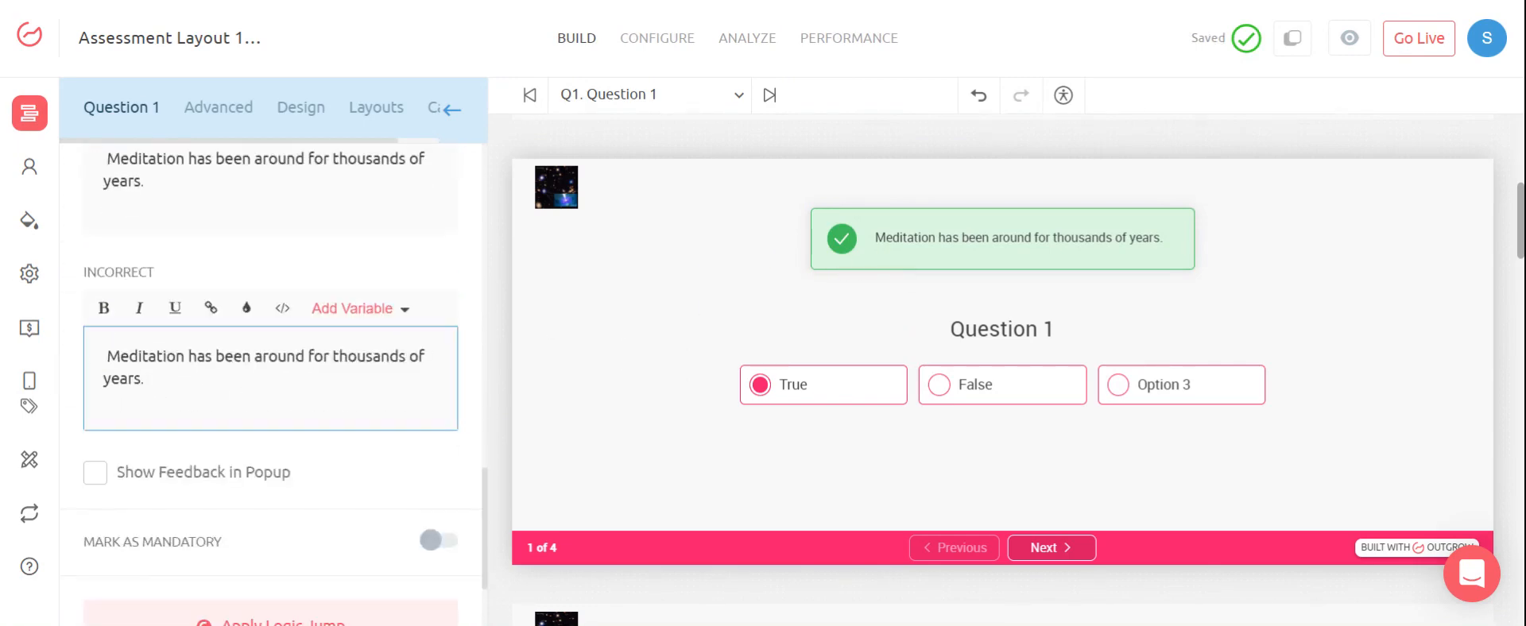
# Enable Show Feedback in Popup for Question 1 and close the feedback popup in the preview.
pyautogui.click(148, 380)
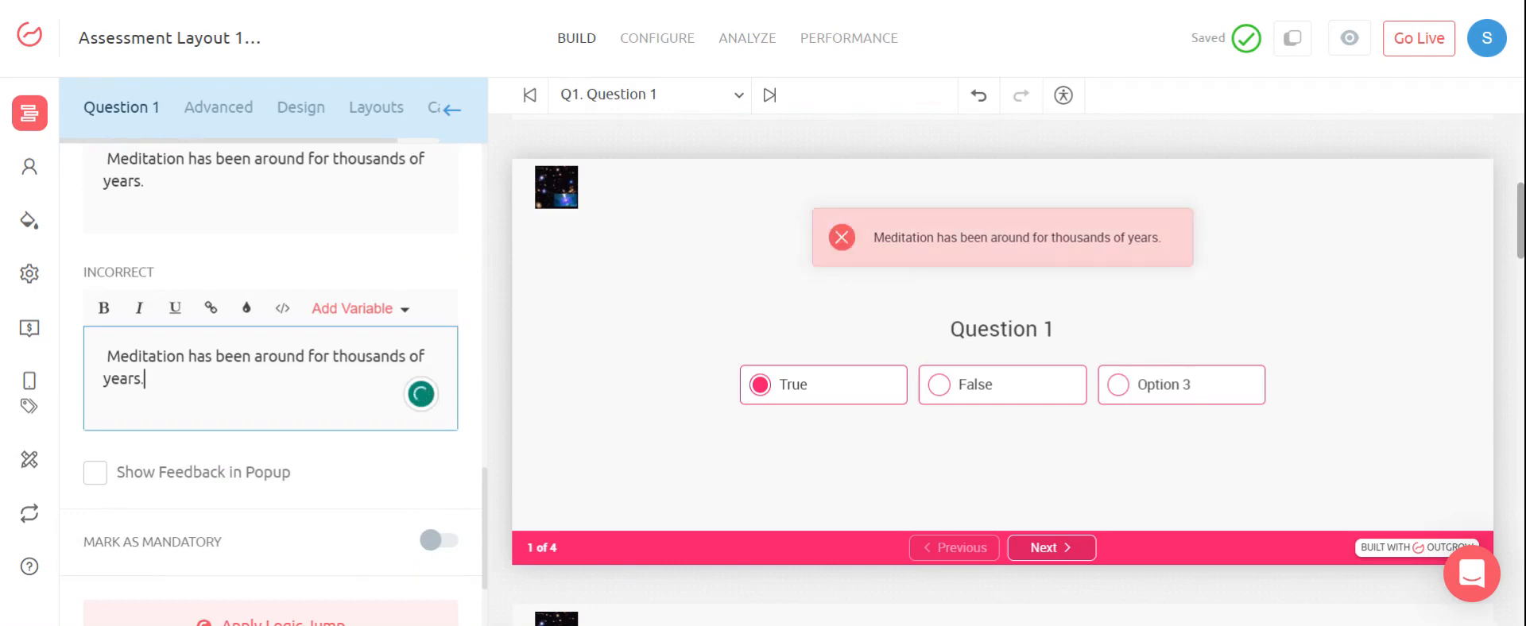
pyautogui.scroll(-1, 134, 415)
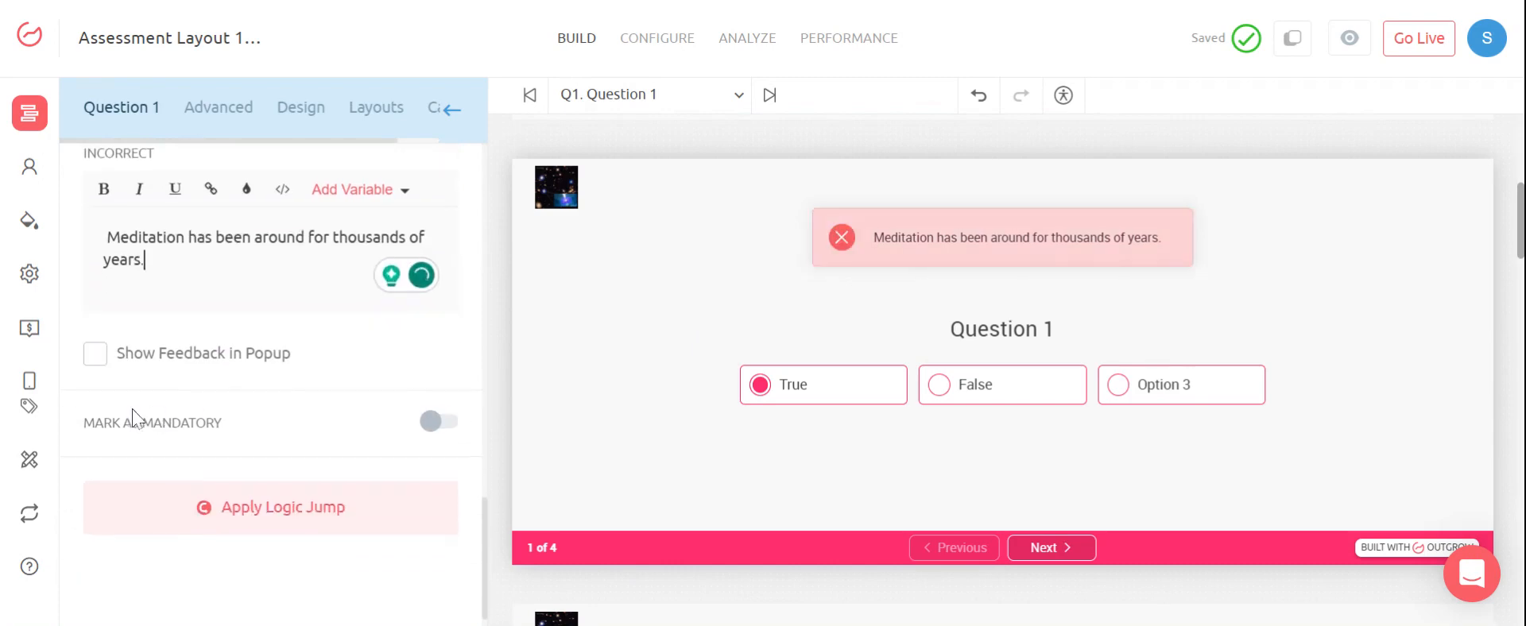
pyautogui.click(95, 355)
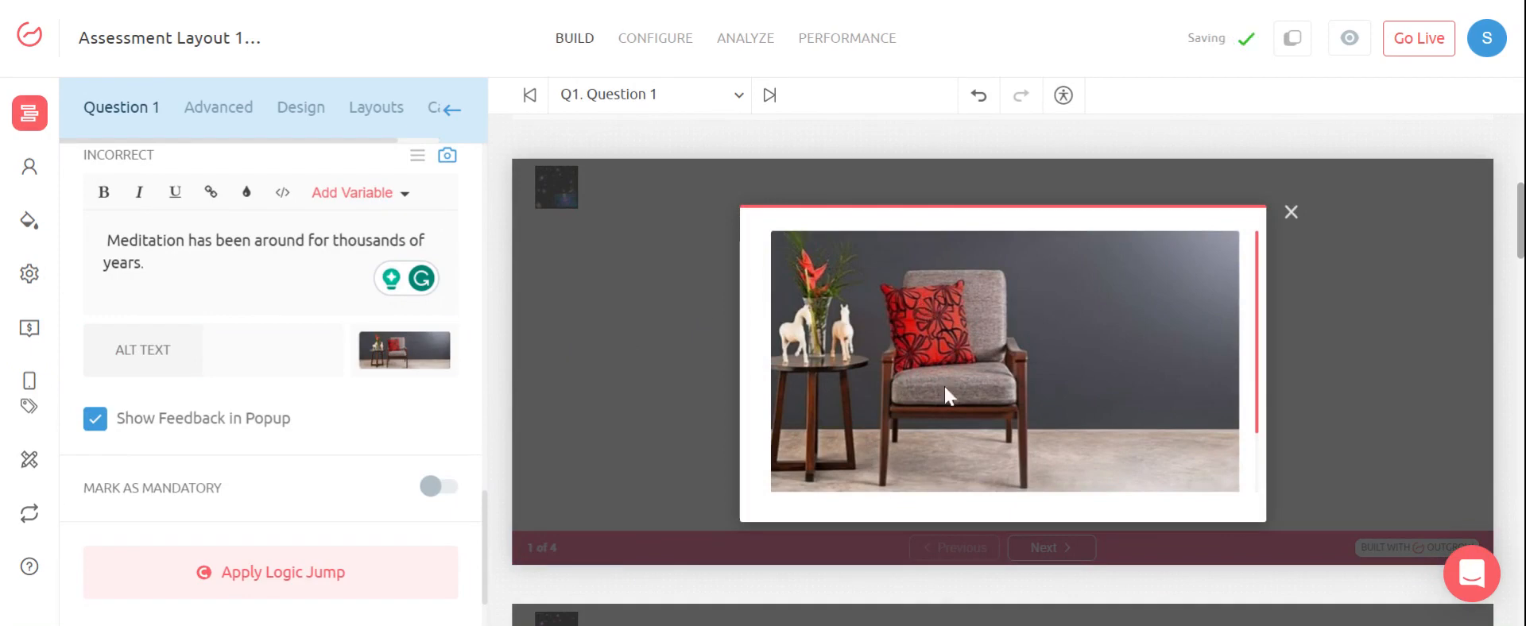
pyautogui.click(1290, 213)
pyautogui.scroll(4, 159, 302)
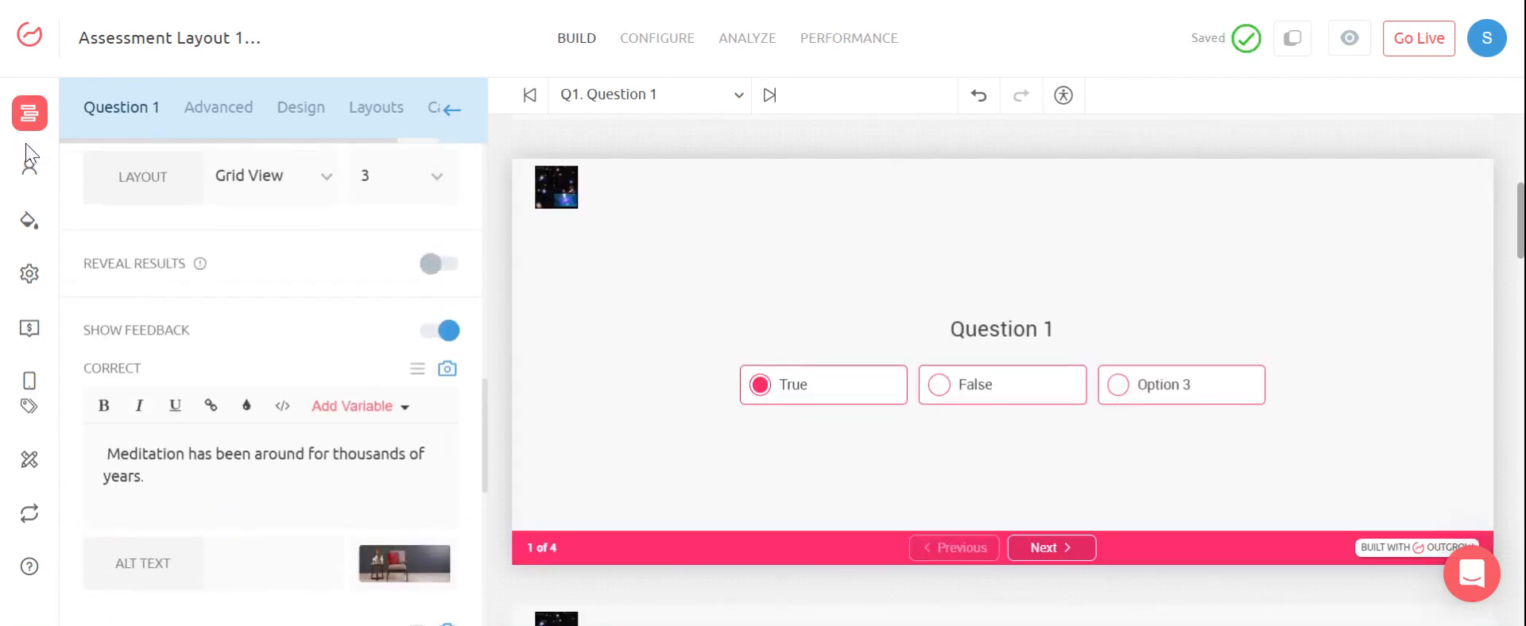
pyautogui.scroll(6, 317, 359)
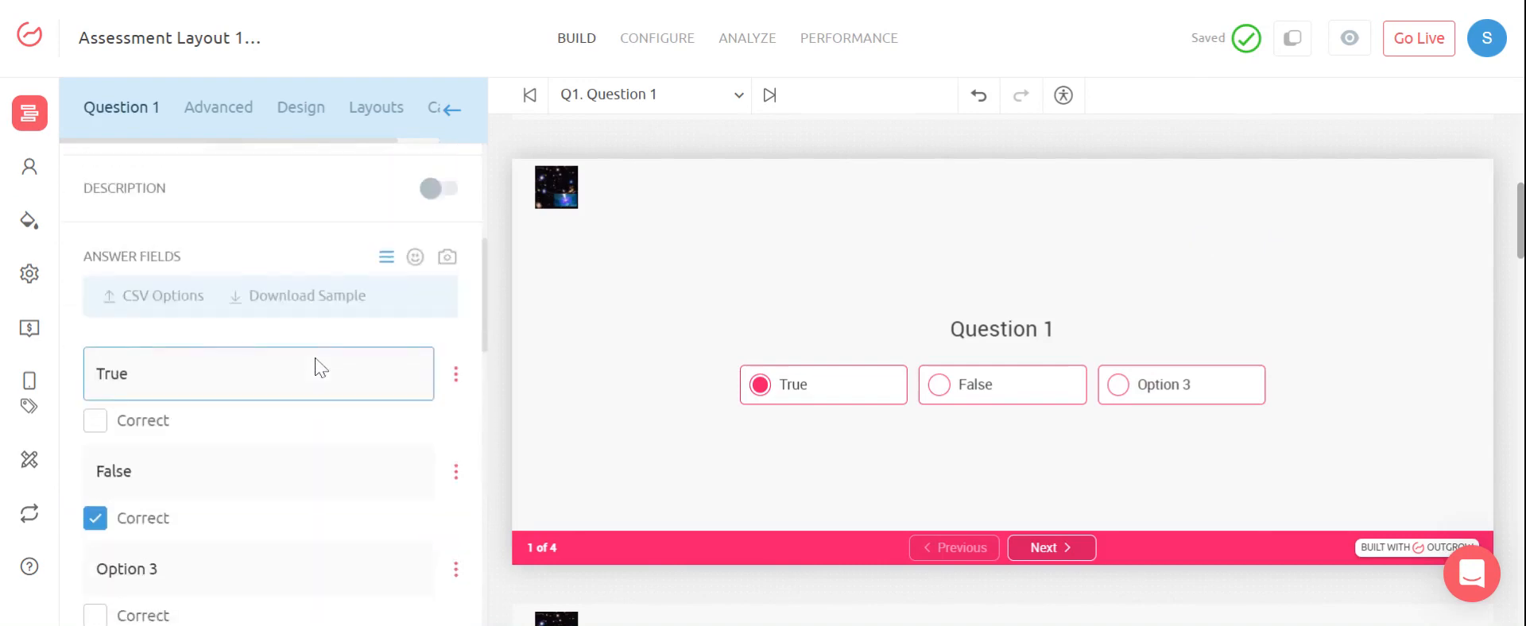
# Open the Lead Generation Form and examine its fields and buttons in the preview.
pyautogui.click(30, 112)
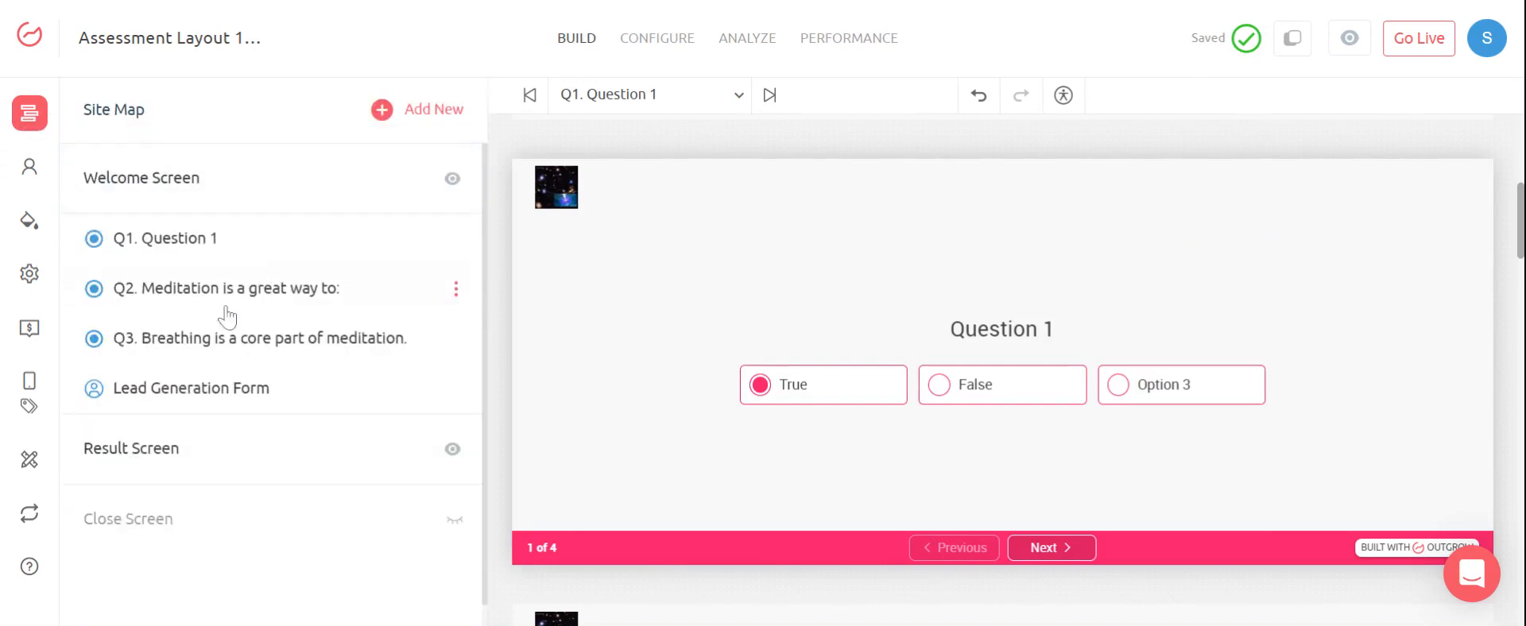
pyautogui.click(193, 389)
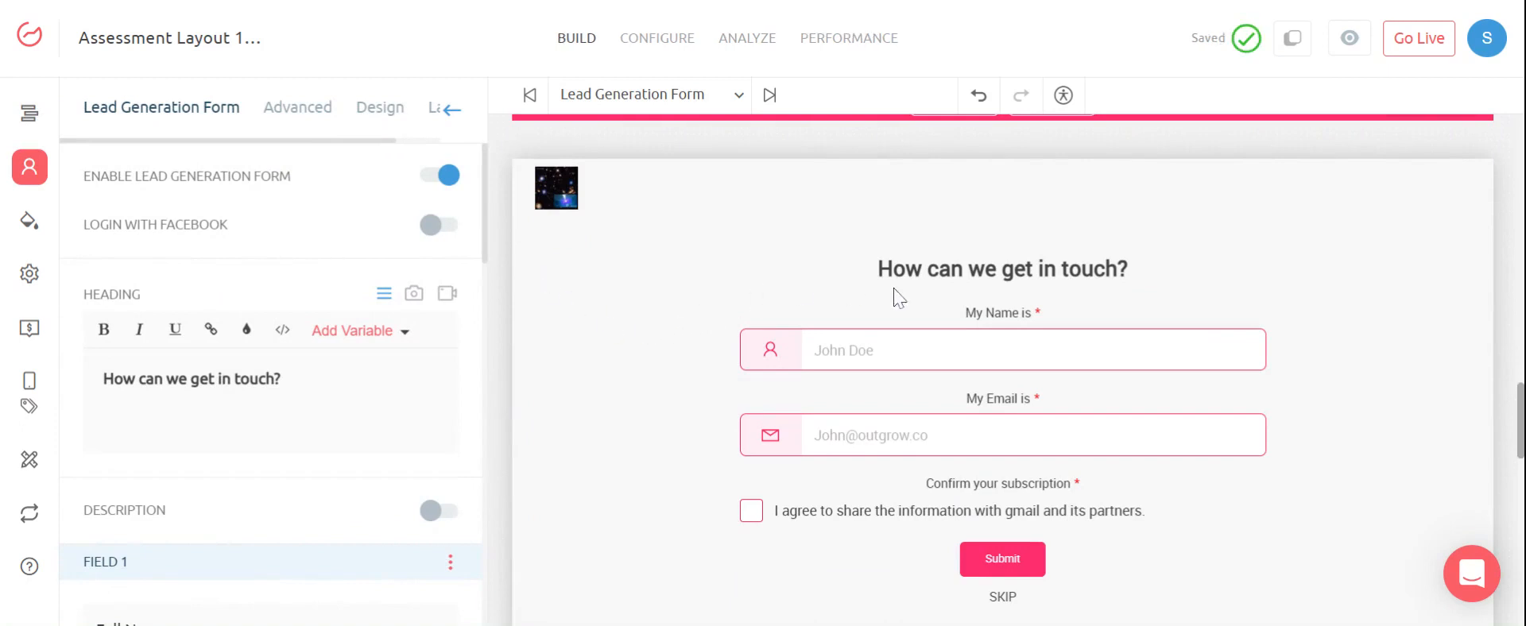
pyautogui.scroll(-2, 657, 311)
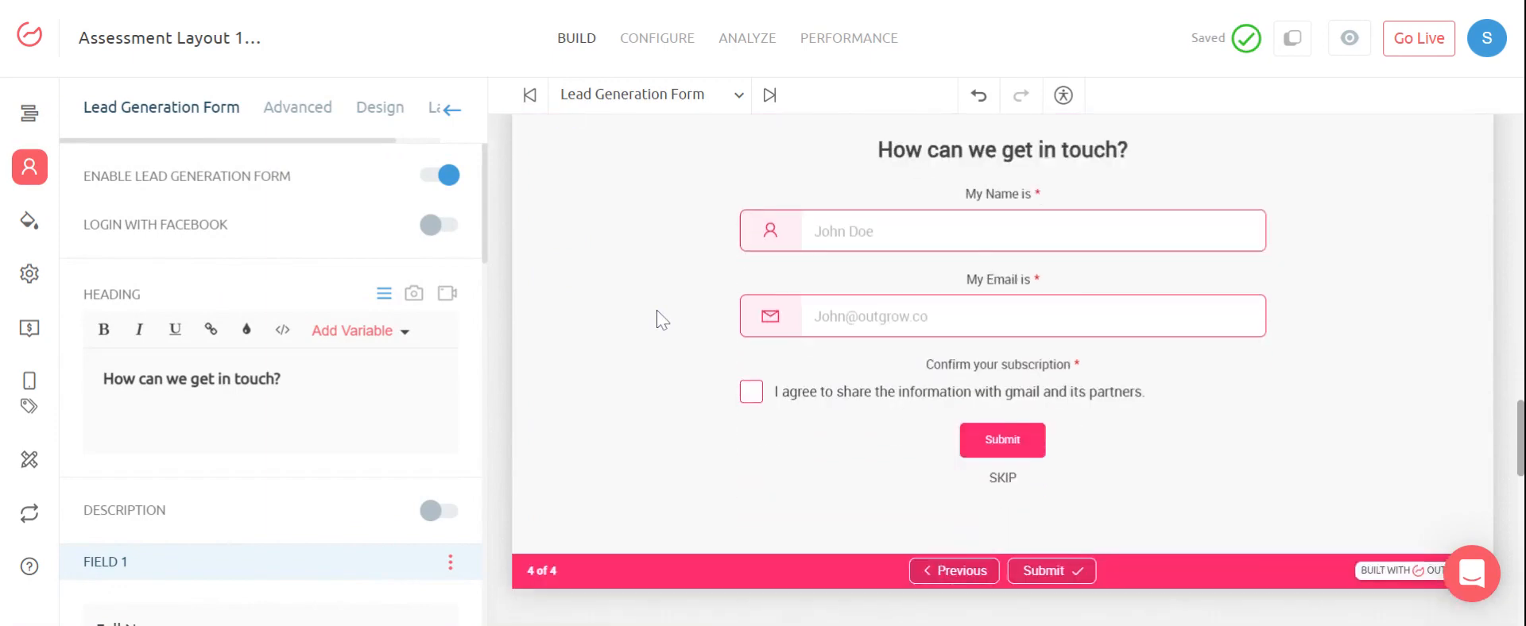
pyautogui.scroll(5, 654, 327)
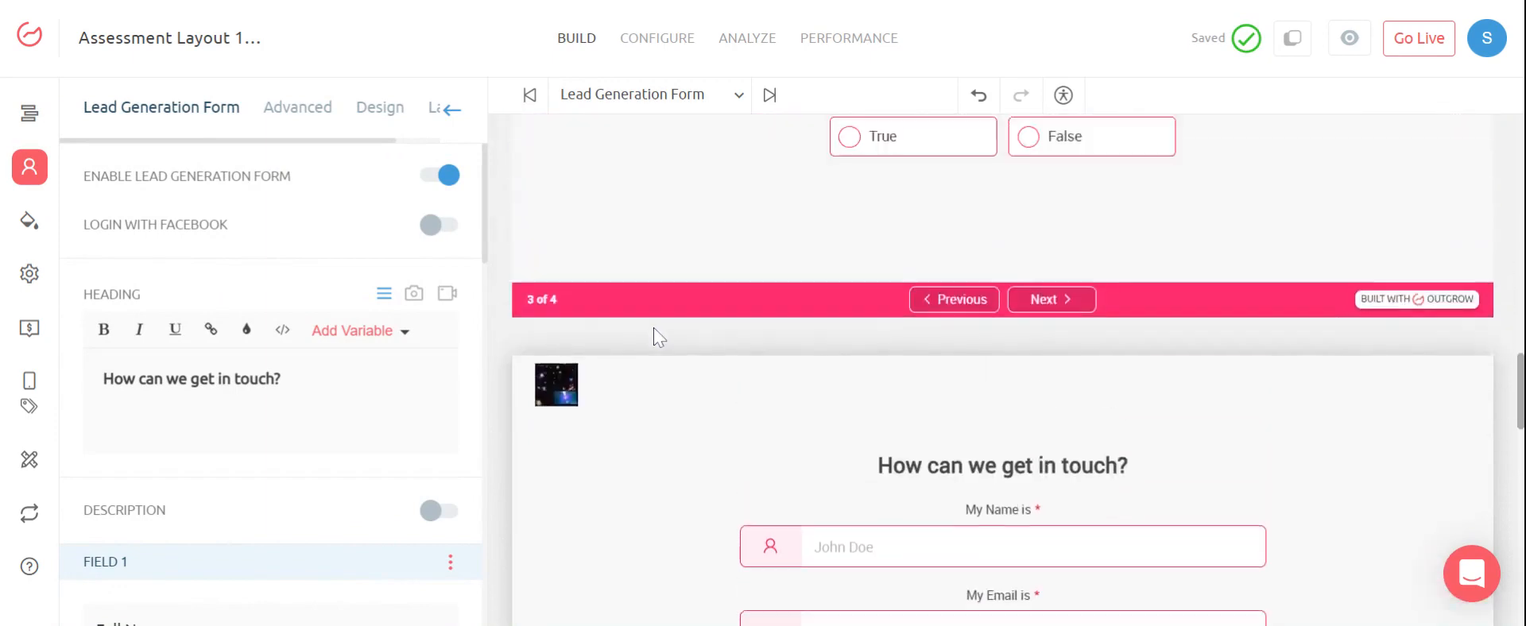
# Open the Result Screen, review its result text, and turn on the result's Description.
pyautogui.click(29, 125)
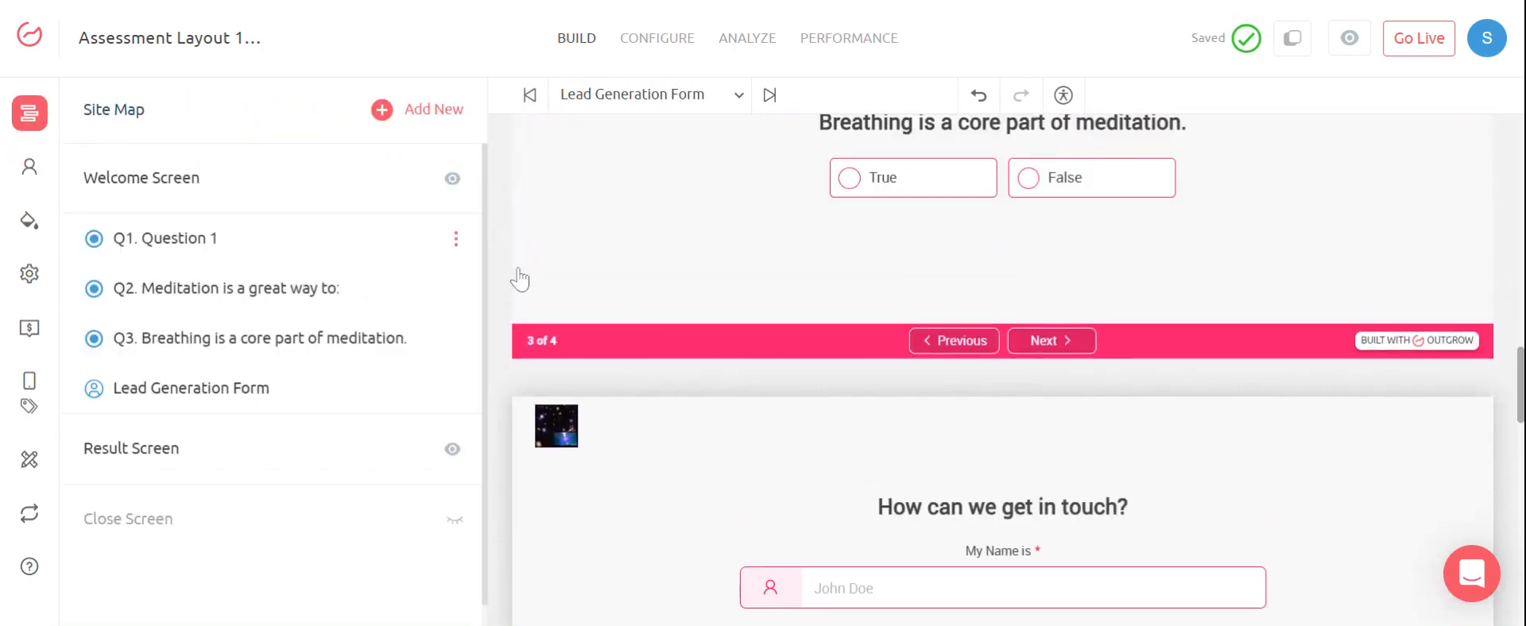
pyautogui.click(125, 450)
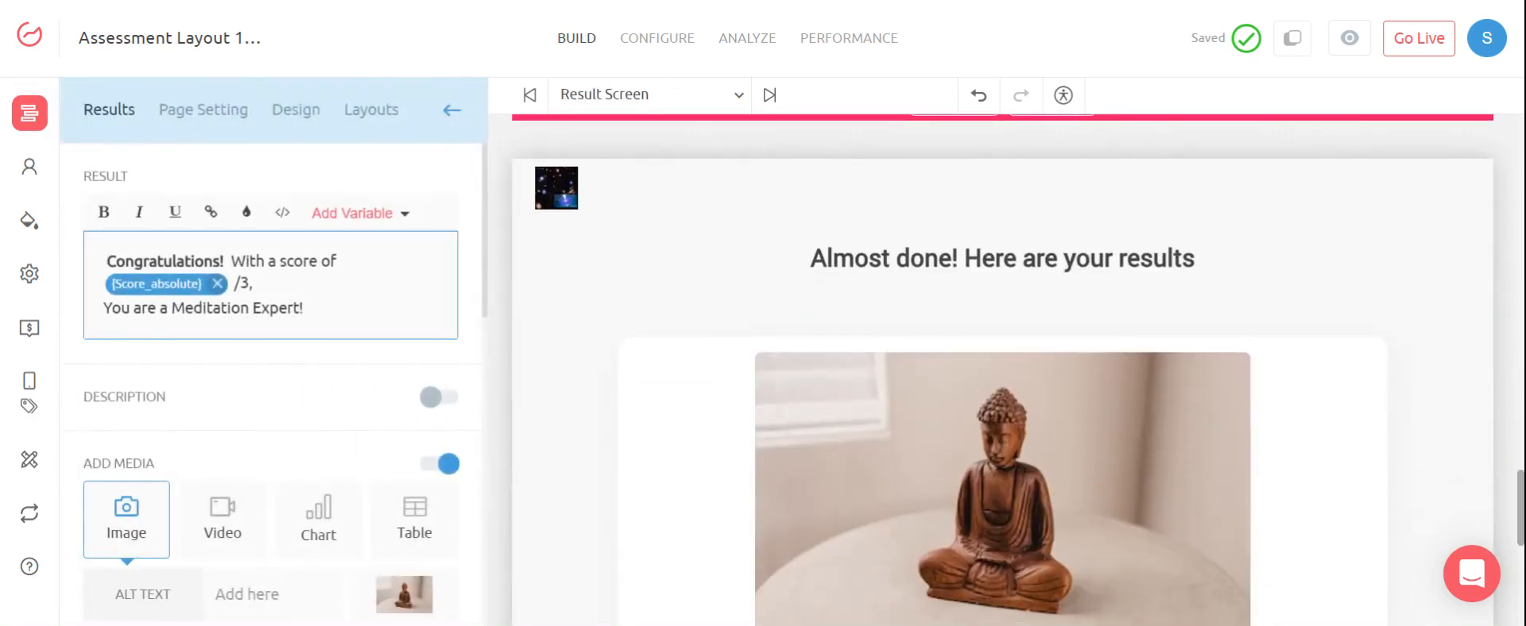
pyautogui.scroll(-2, 732, 272)
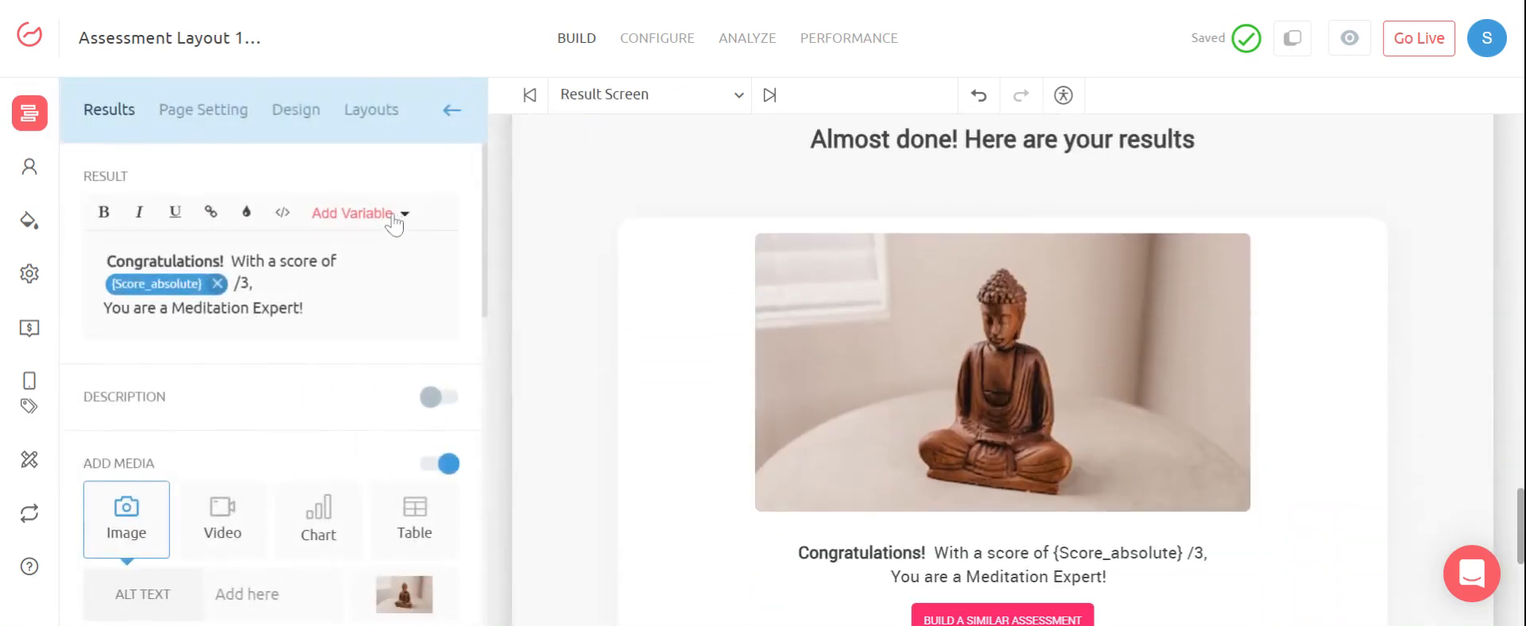
pyautogui.moveTo(309, 308); pyautogui.dragTo(105, 263)
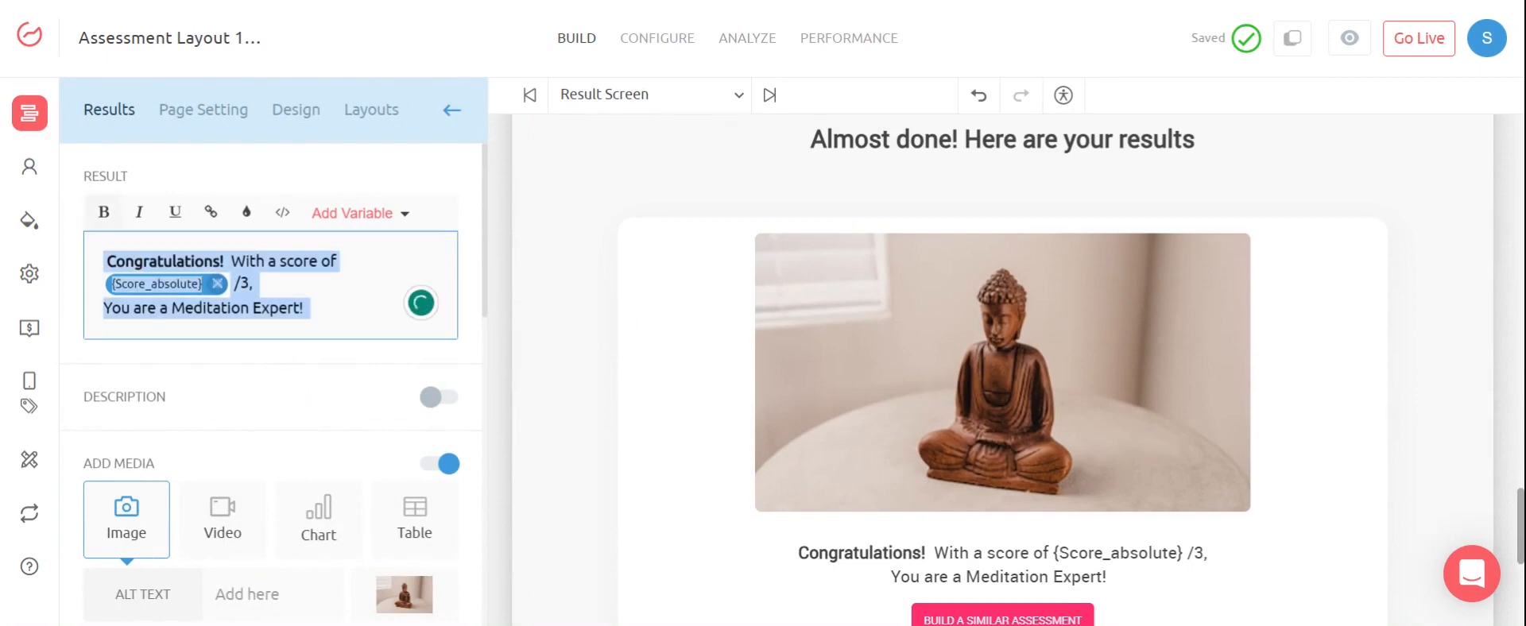
pyautogui.click(278, 405)
pyautogui.click(439, 396)
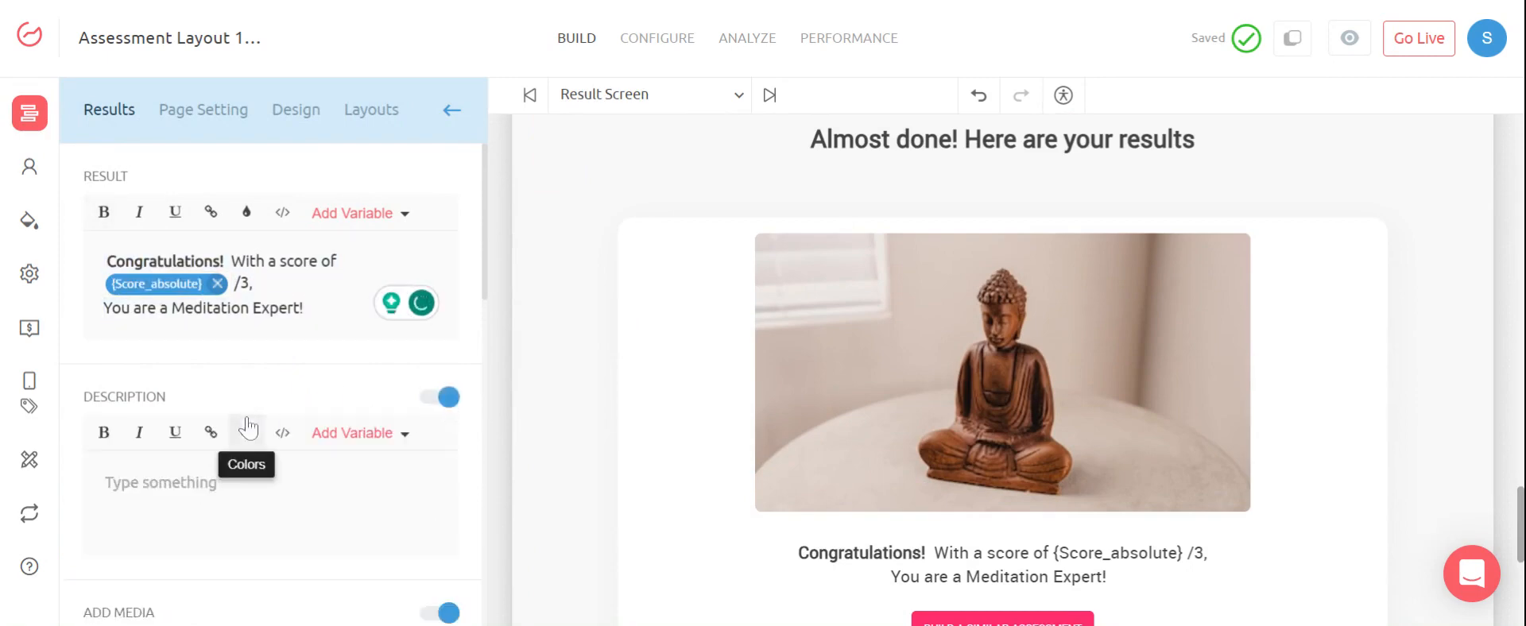
# Turn on Conditional Messaging for the result, add a second condition, and return to Condition 1.
pyautogui.scroll(-3, 248, 427)
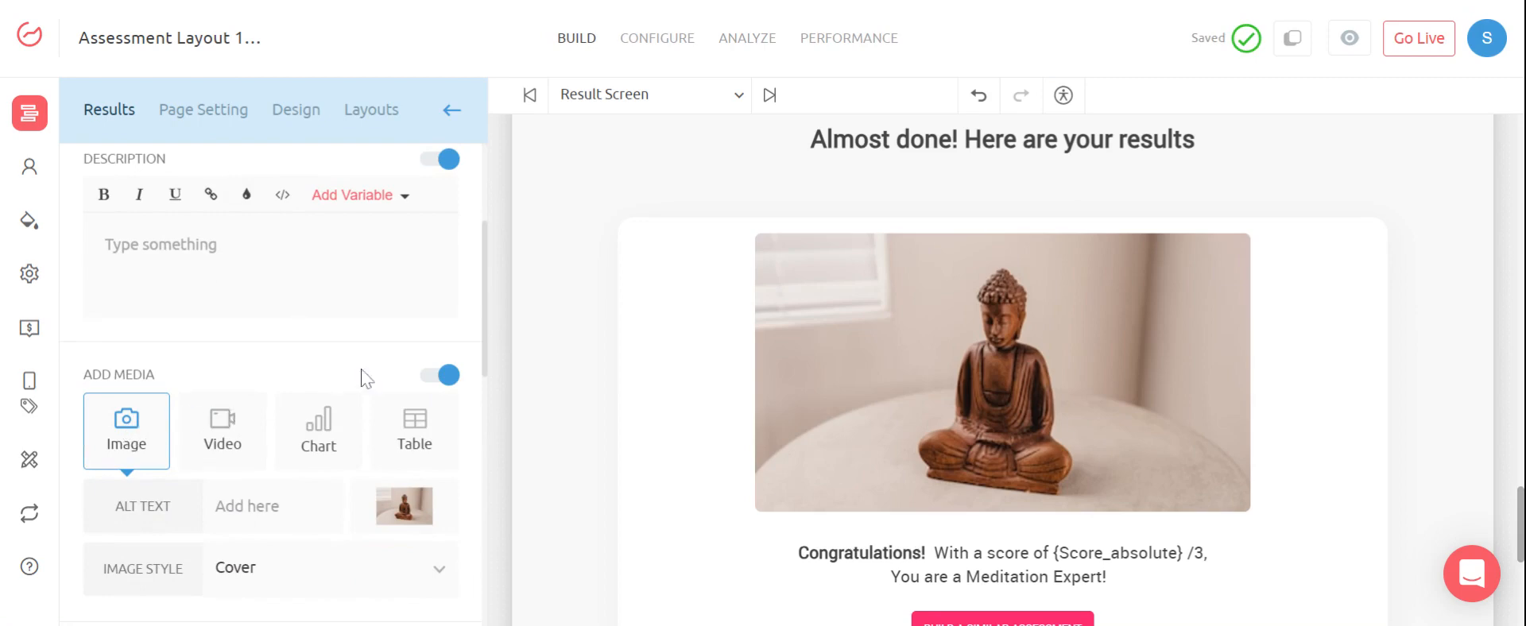
pyautogui.scroll(-2, 272, 377)
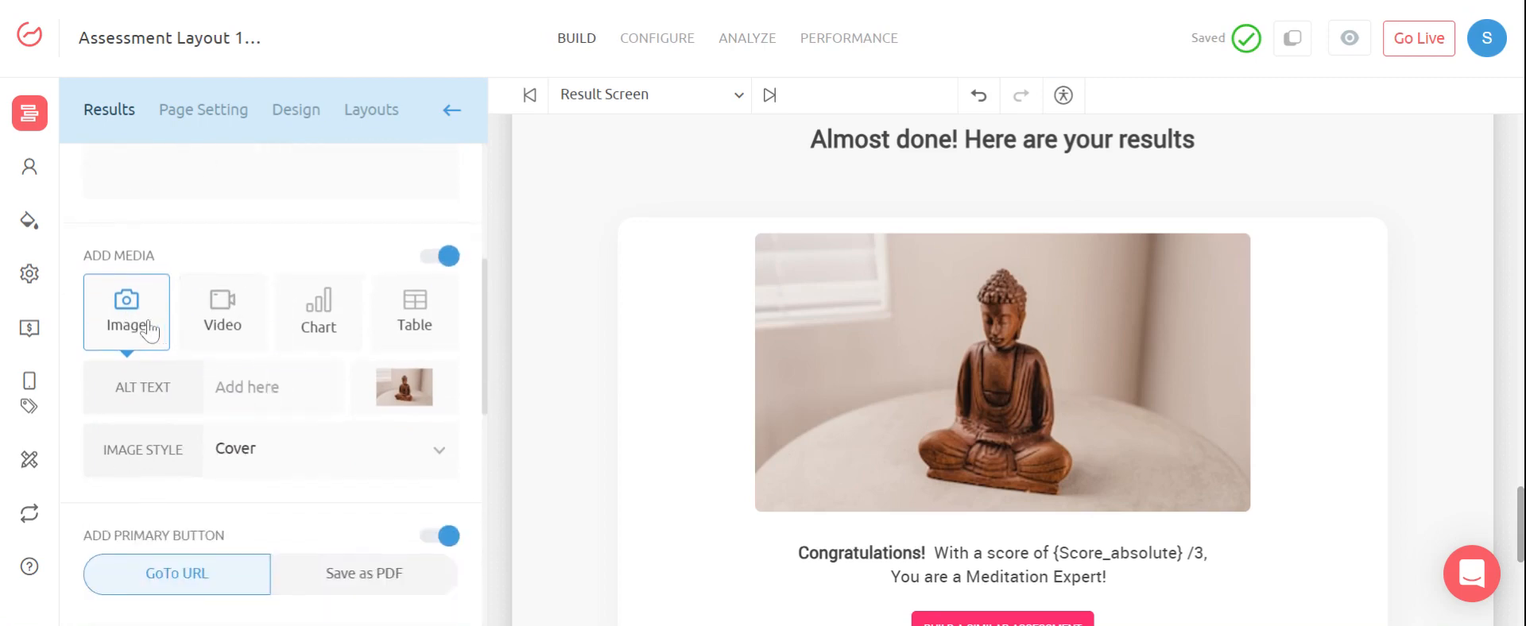
pyautogui.scroll(-3, 253, 322)
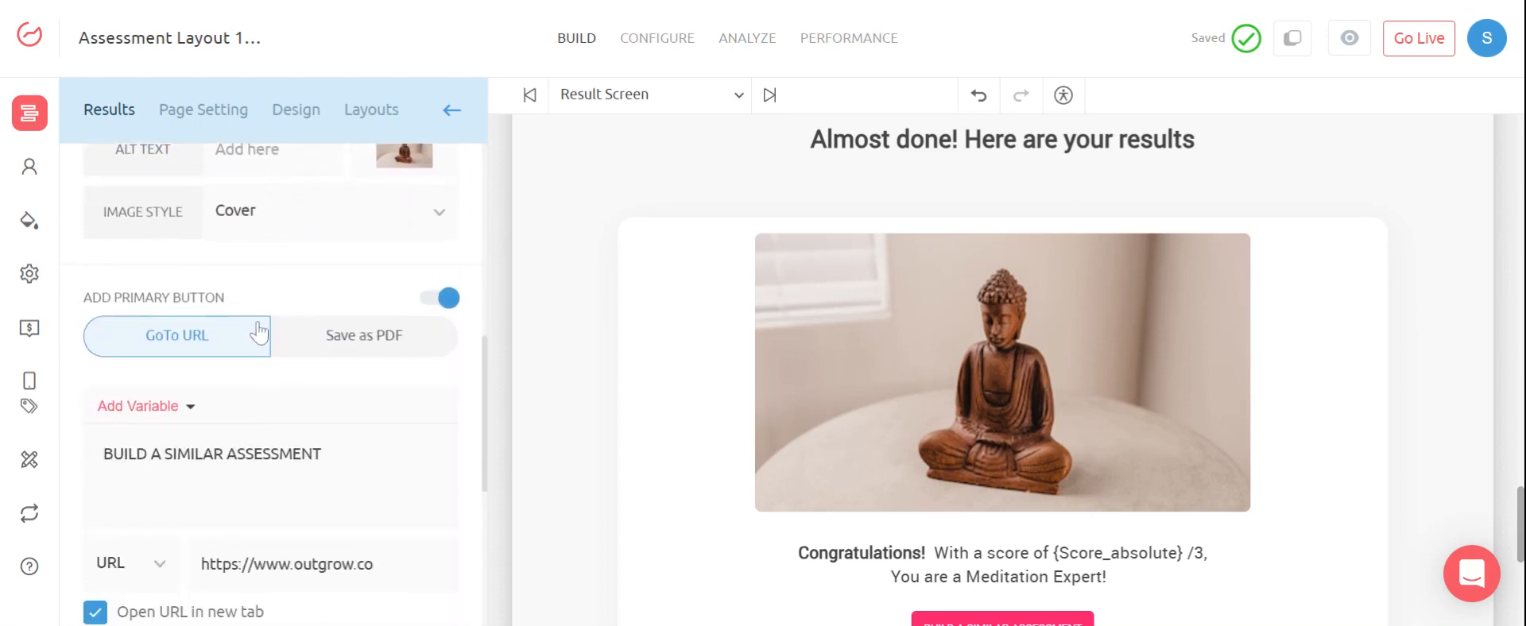
pyautogui.scroll(-2, 338, 363)
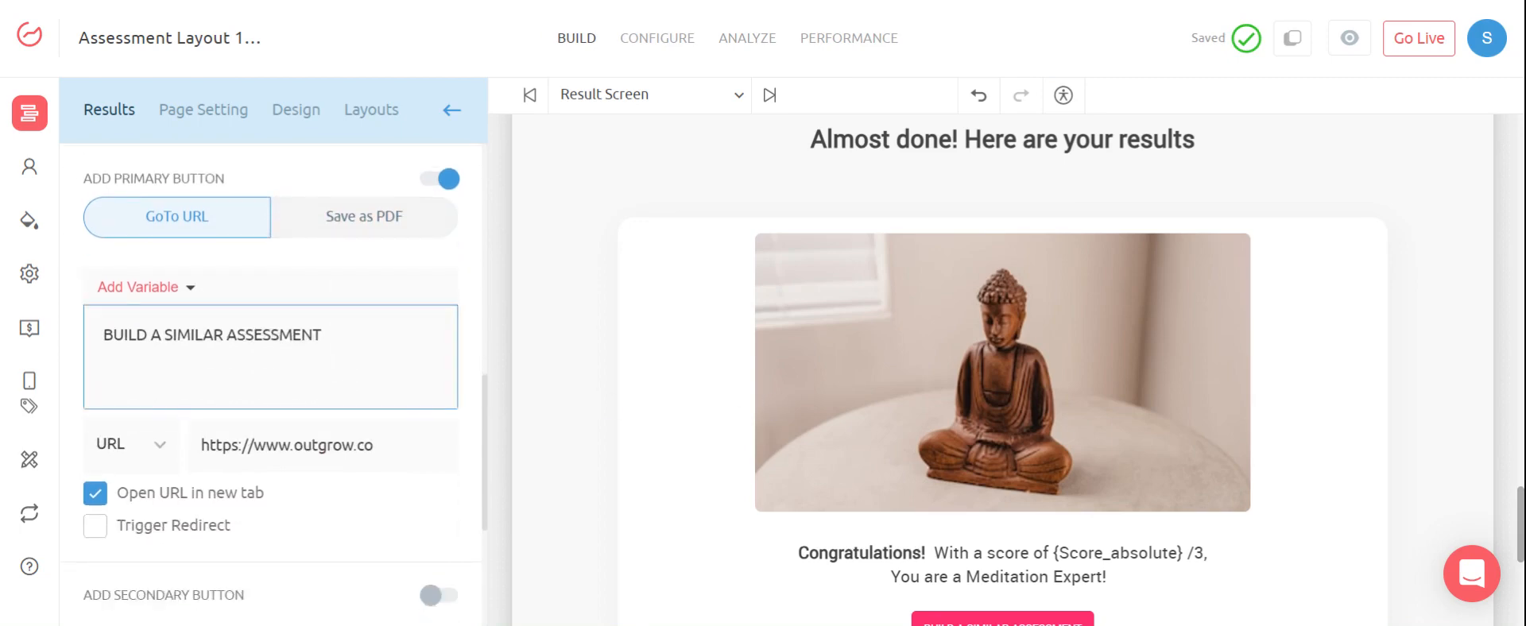
pyautogui.scroll(-2, 858, 414)
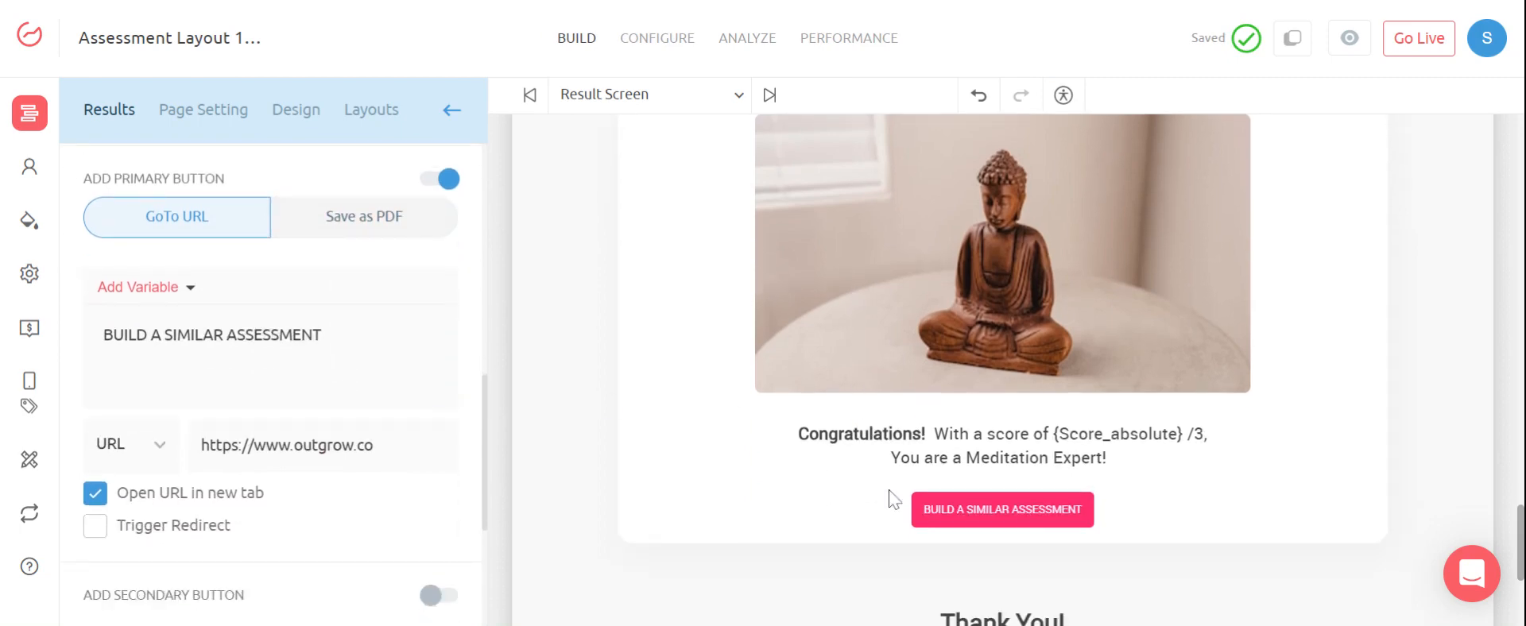
pyautogui.scroll(-3, 348, 302)
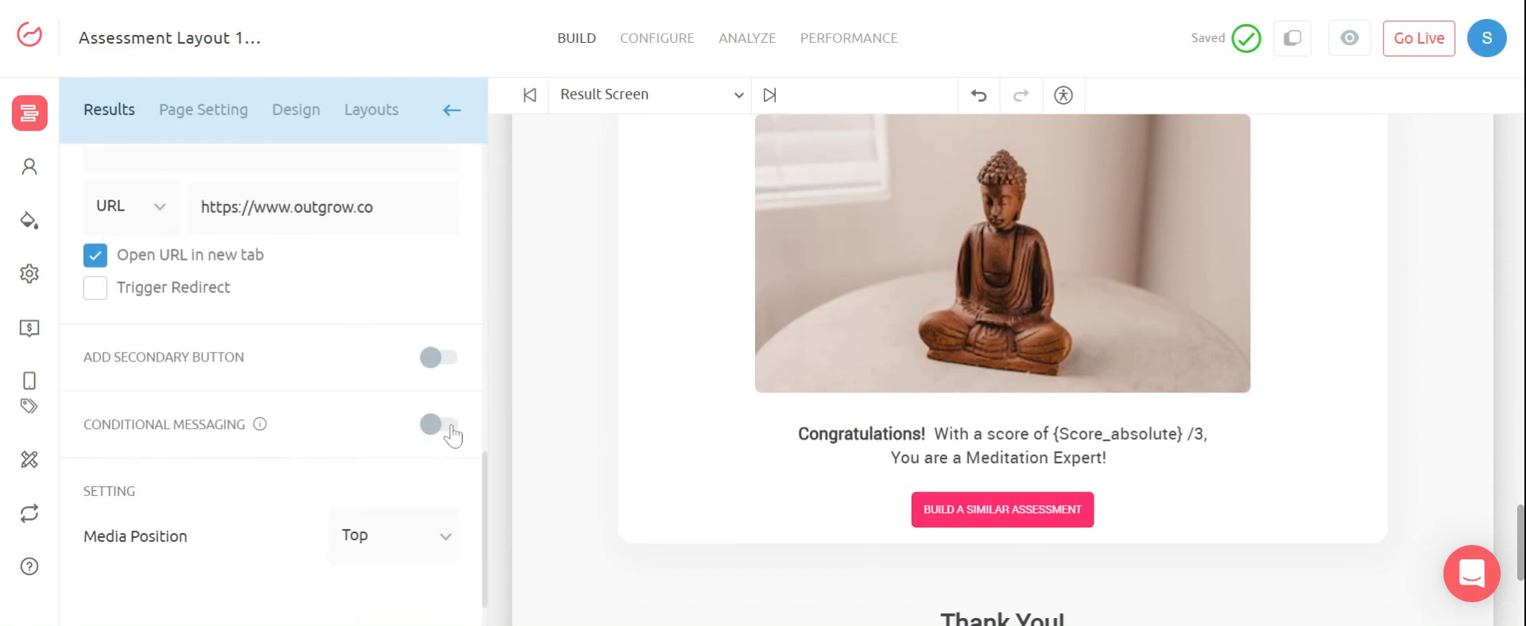
pyautogui.click(448, 428)
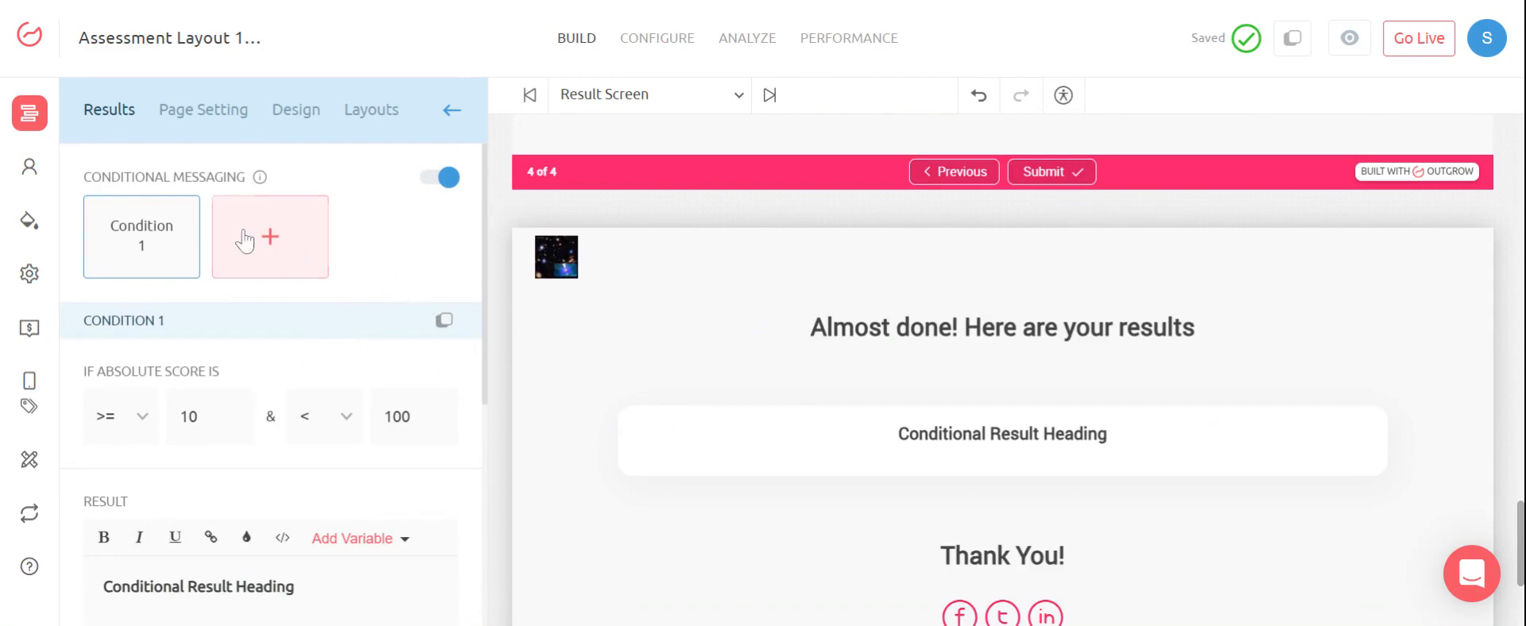
pyautogui.click(294, 244)
pyautogui.click(141, 242)
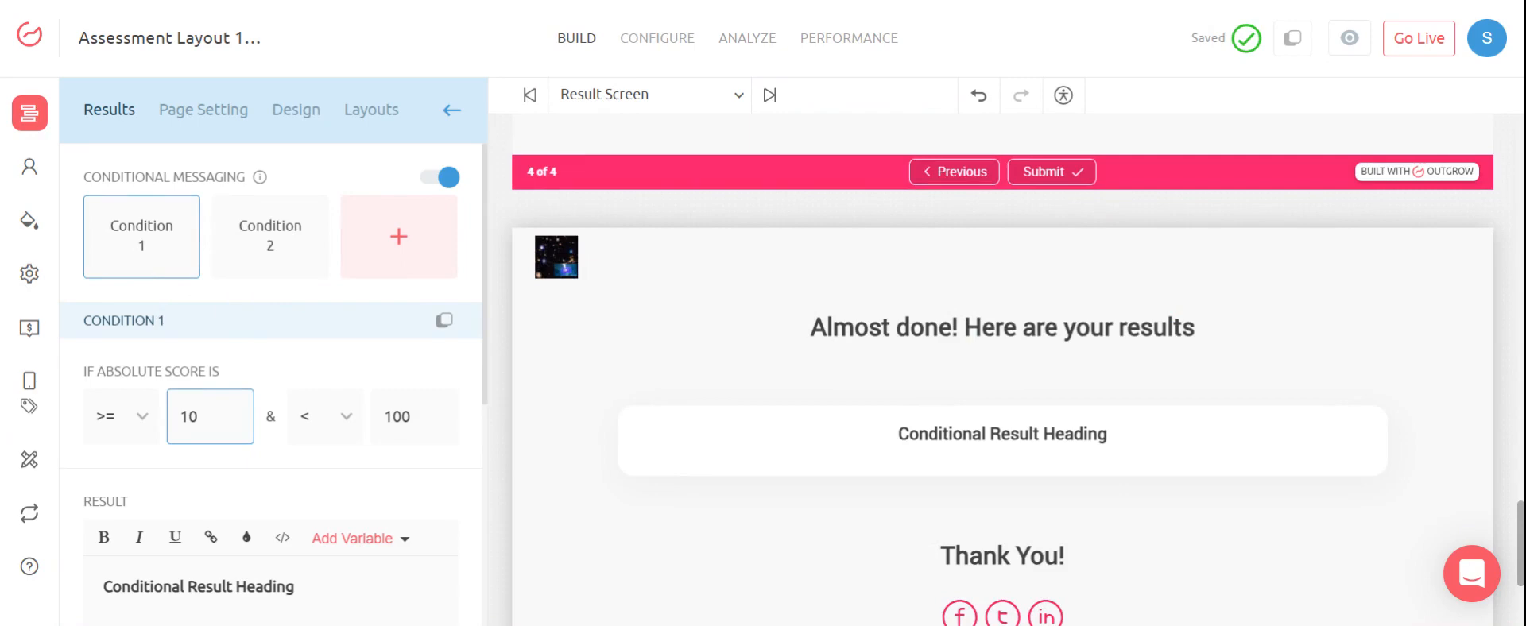
# Turn on the Description for Condition 1 and review its remaining media and call-to-action options.
pyautogui.scroll(-3, 414, 410)
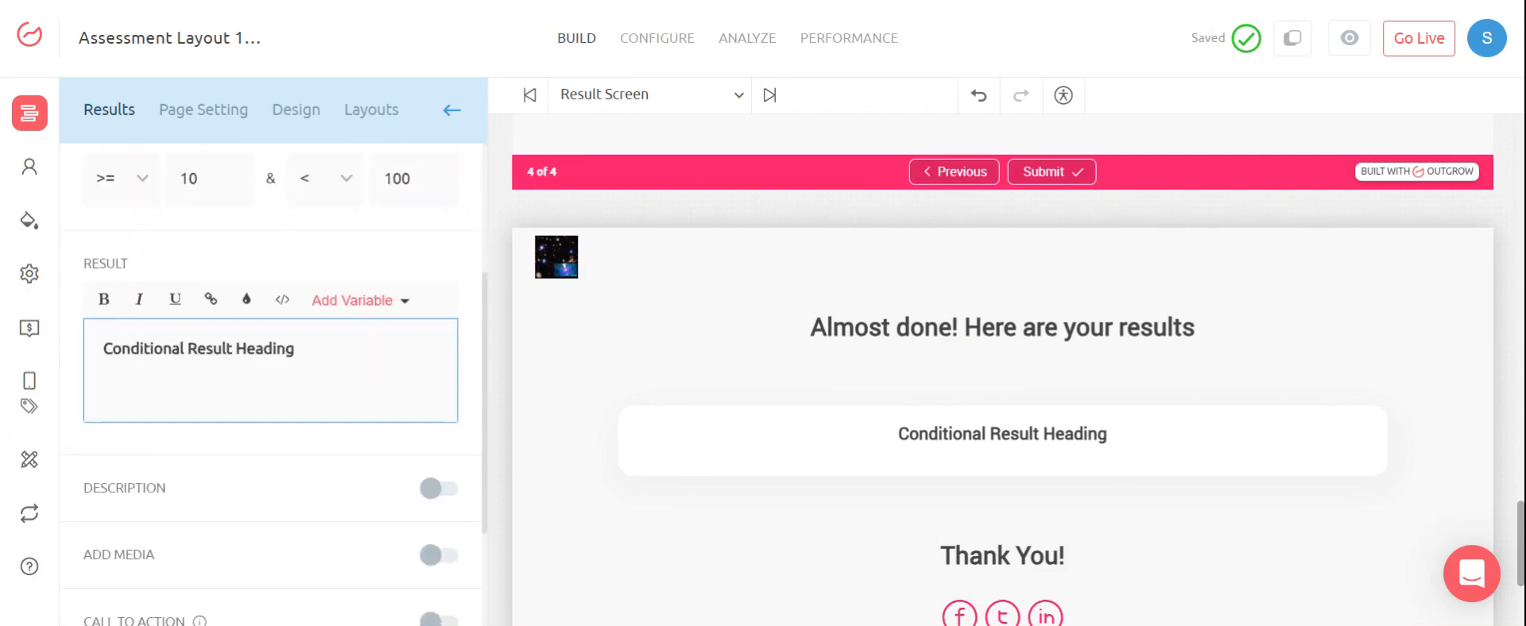
pyautogui.scroll(-2, 382, 353)
pyautogui.click(438, 370)
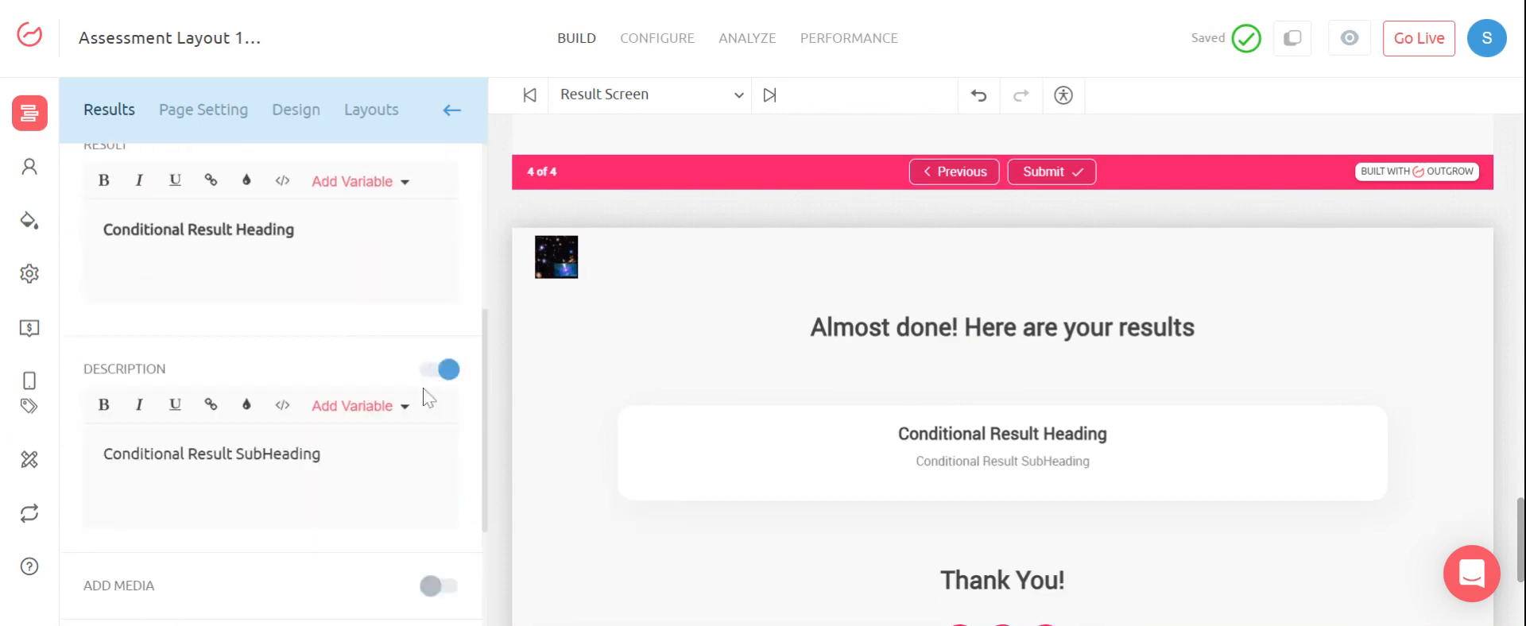
pyautogui.scroll(-3, 359, 475)
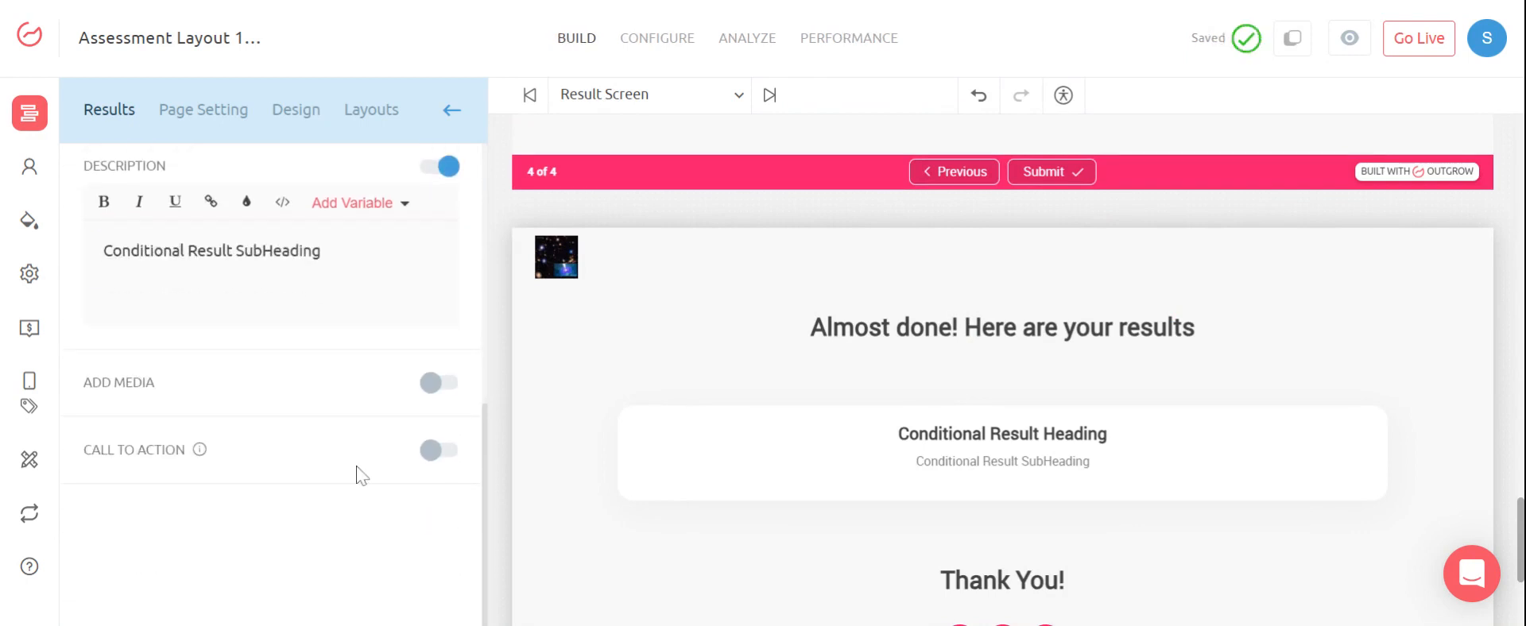
pyautogui.scroll(5, 359, 475)
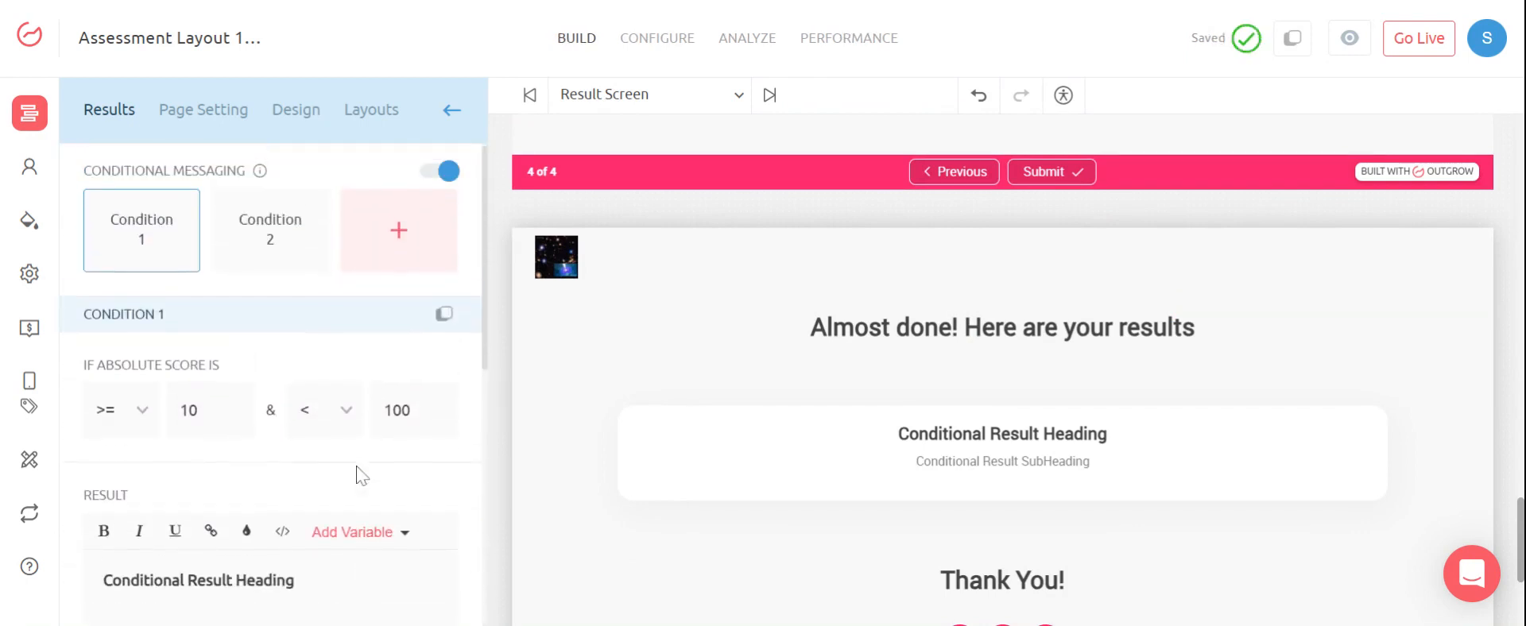
# Add a third condition after viewing Condition 2, and turn Conditional Messaging back off.
pyautogui.click(273, 242)
pyautogui.click(365, 238)
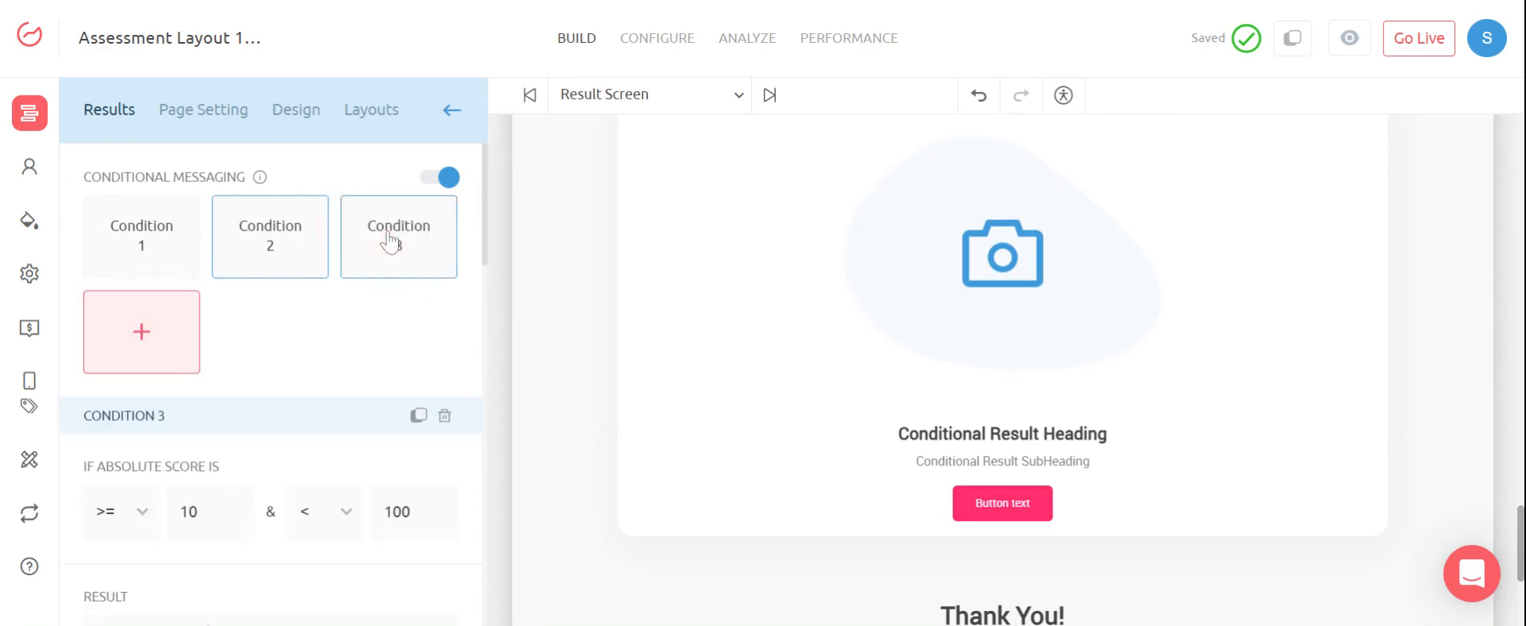
pyautogui.scroll(-12, 433, 191)
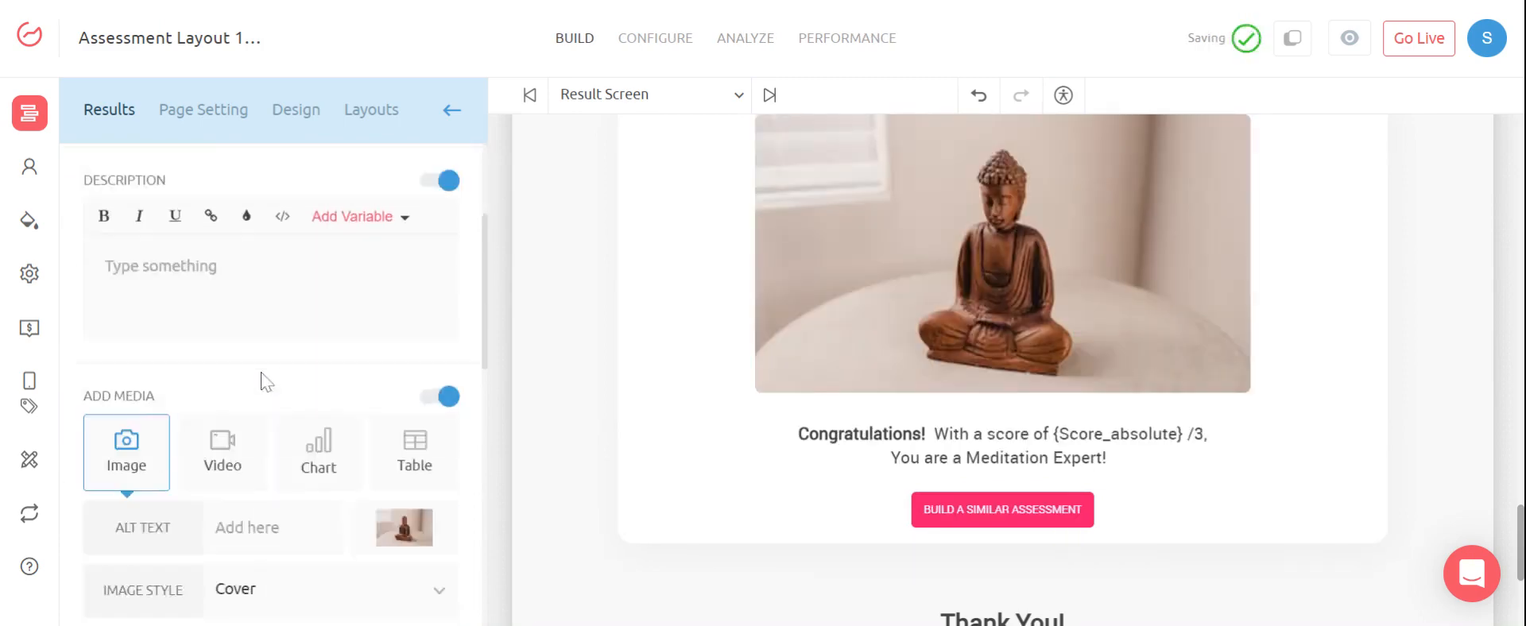
pyautogui.scroll(-5, 261, 372)
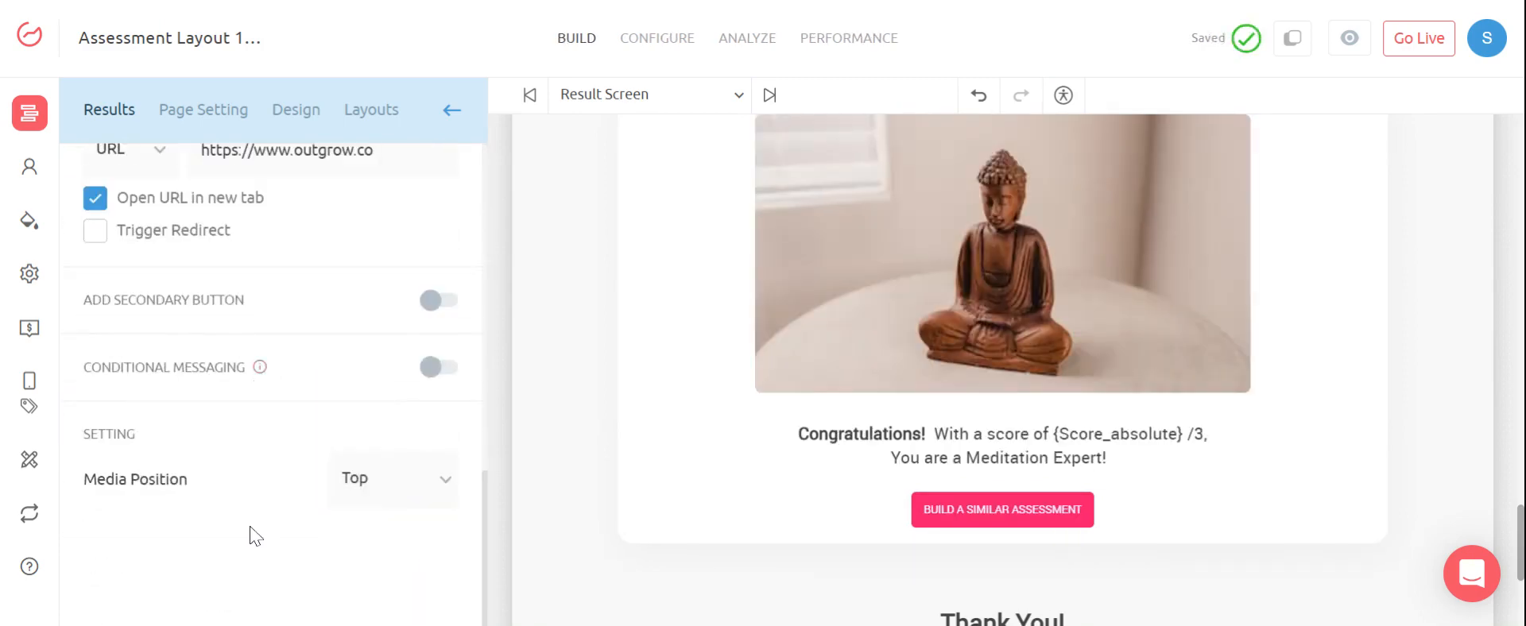
# Turn on Show Answer Key in the Result Screen's page settings and check the key in the preview.
pyautogui.click(217, 111)
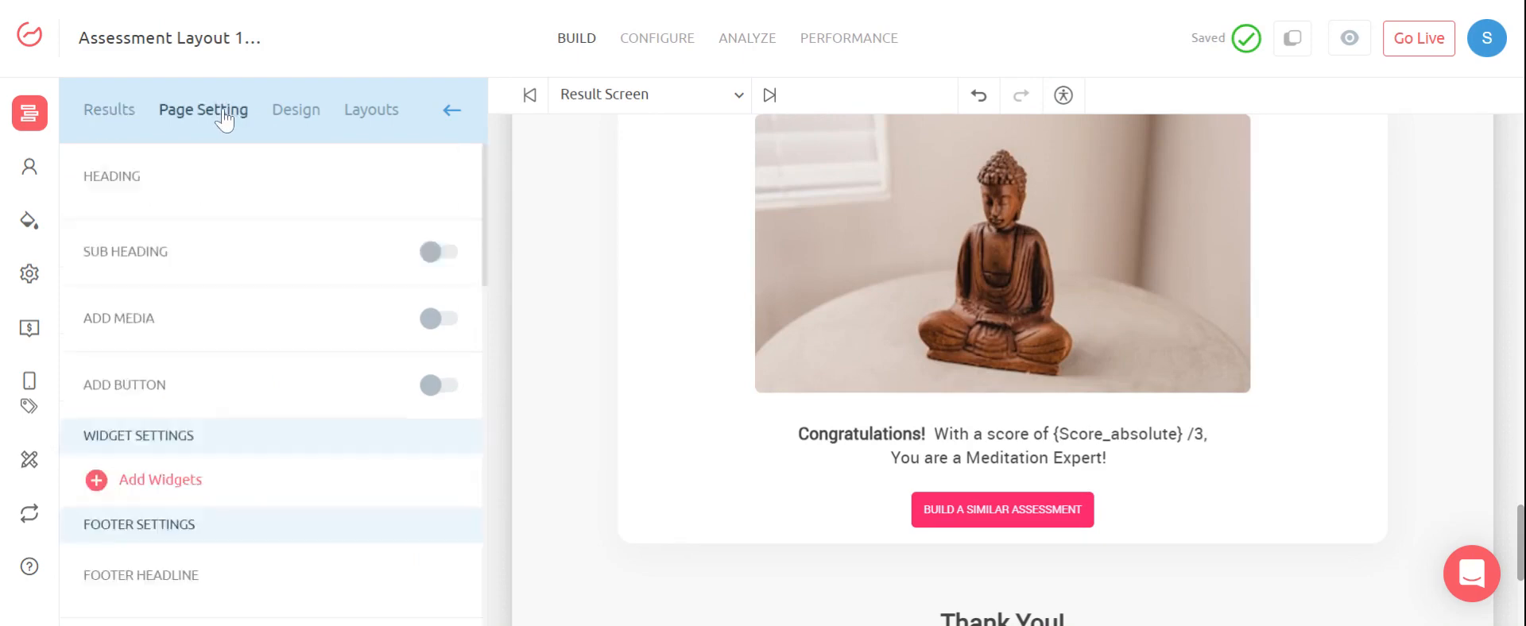
pyautogui.scroll(-15, 351, 345)
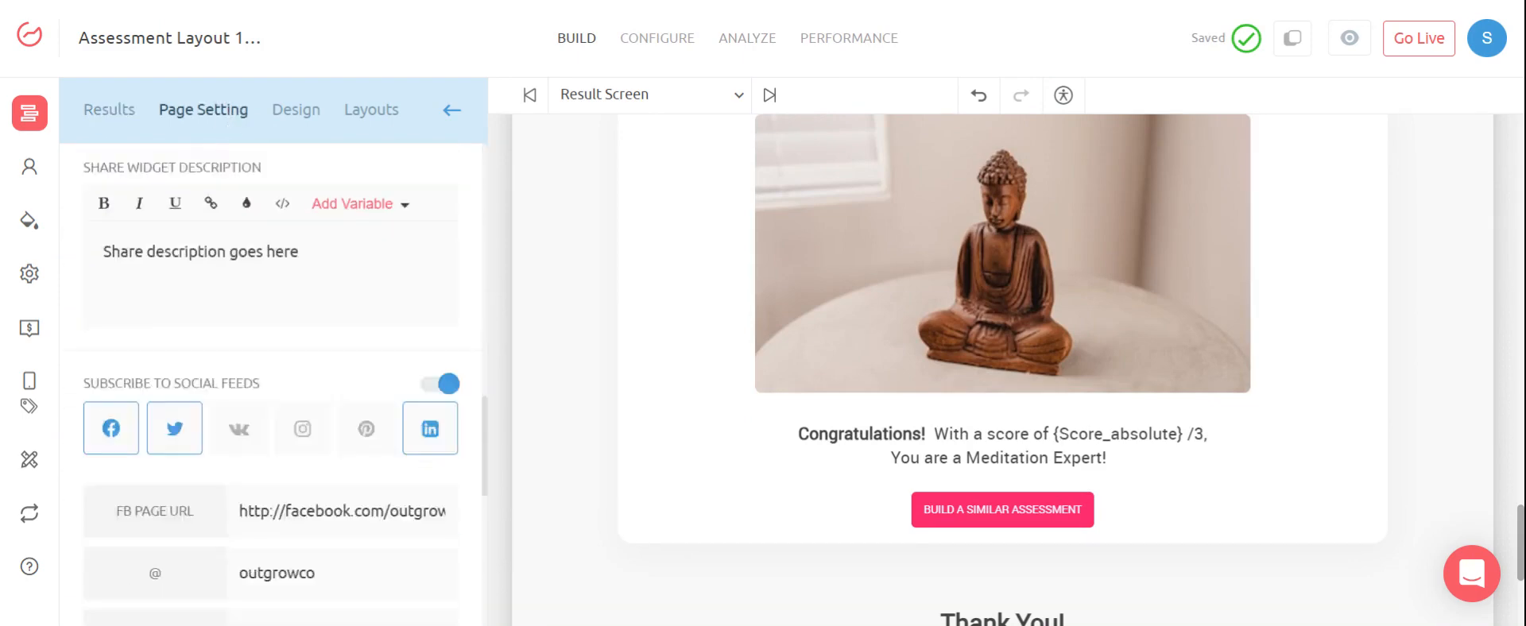
pyautogui.scroll(-6, 456, 508)
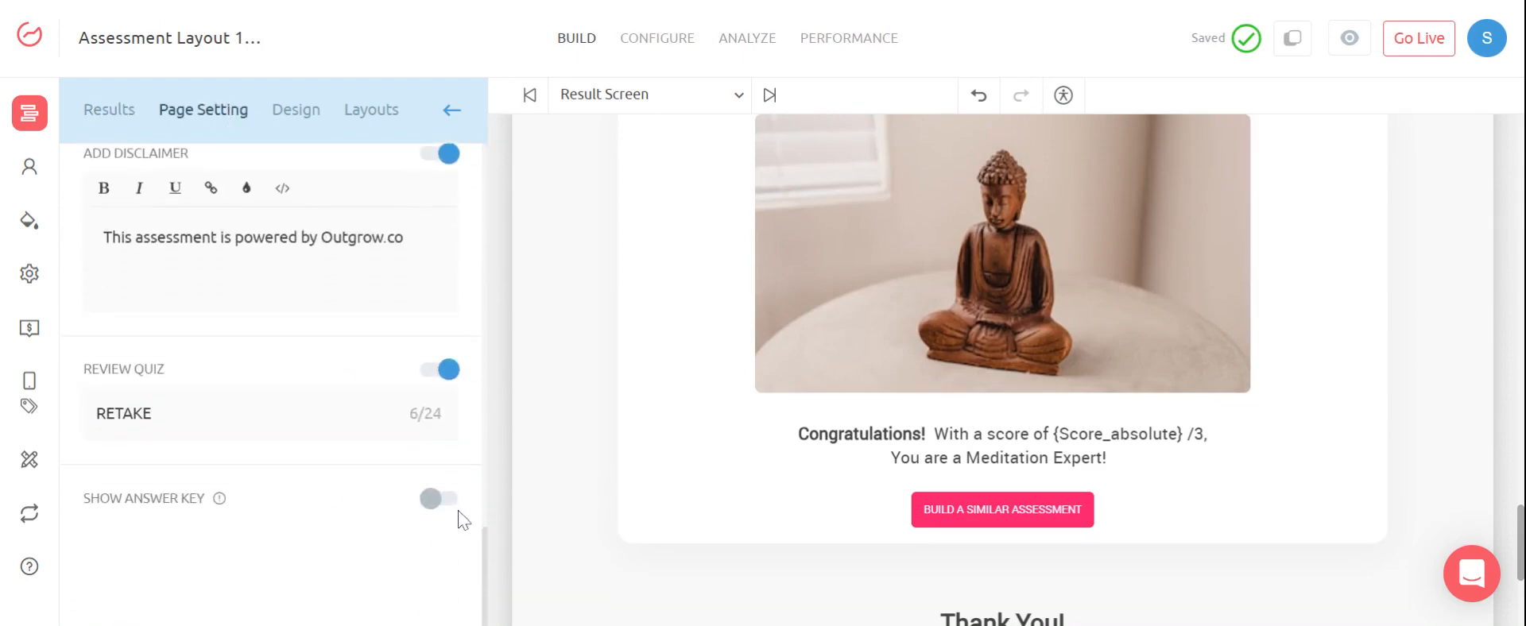
pyautogui.click(453, 500)
pyautogui.scroll(-5, 712, 369)
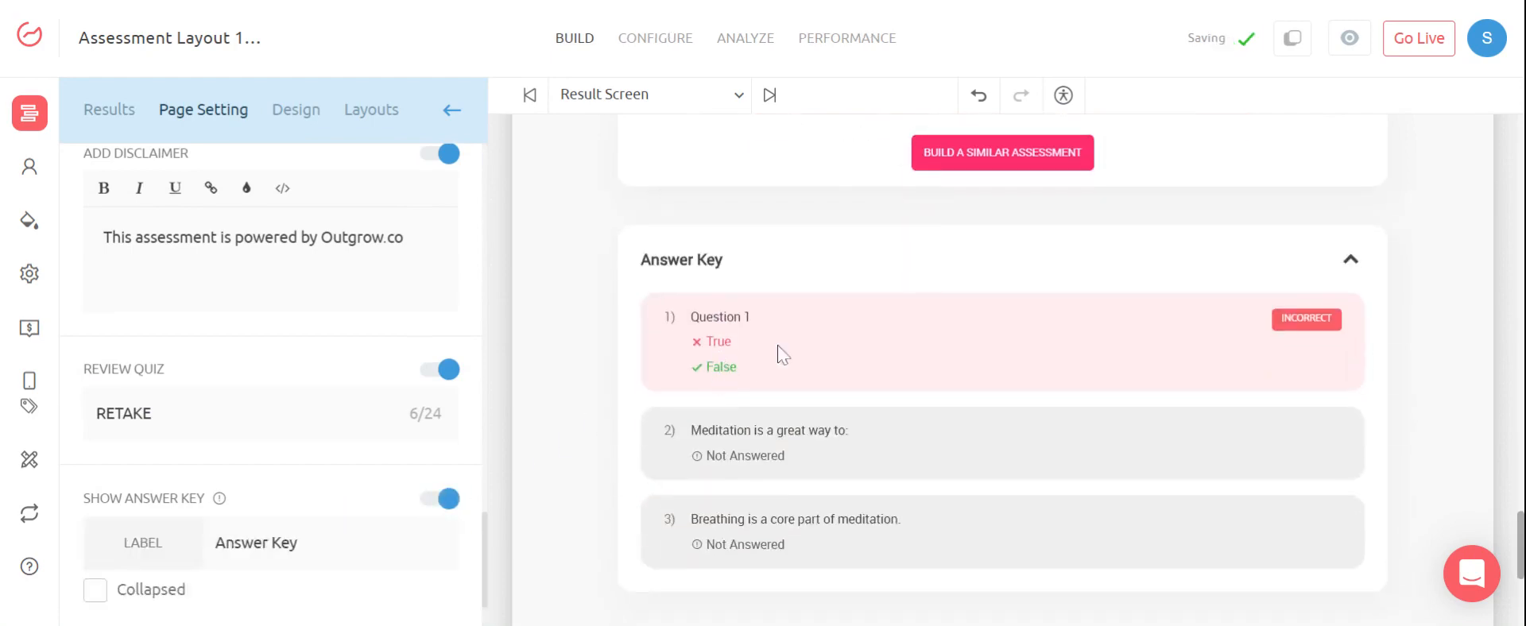